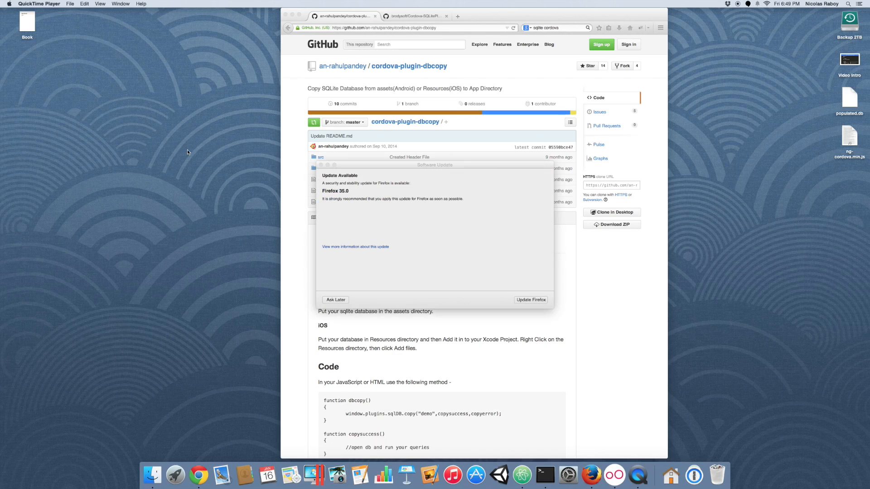
Dismiss the Firefox Software Update notice to reveal the cordova-plugin-dbcopy GitHub page.
left_click(319, 166)
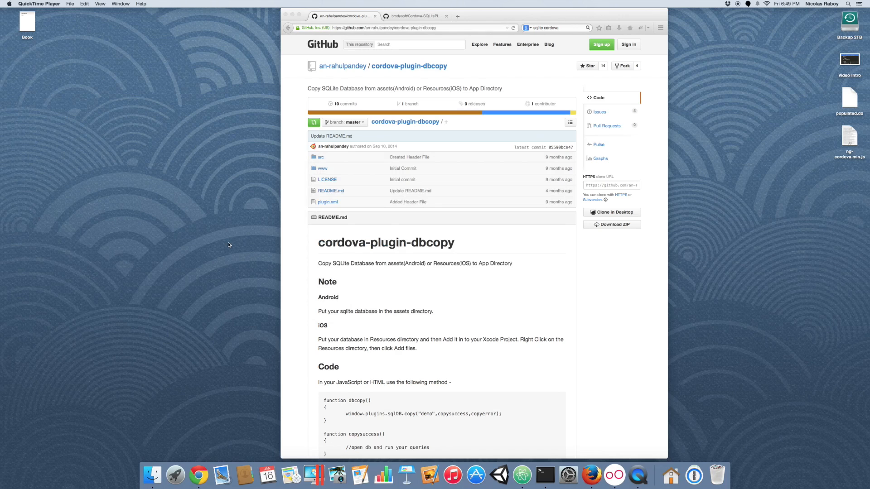
Create the blank Ionic app 'IonicProject' with ionic start and move into its folder.
key("ctrl+Right")
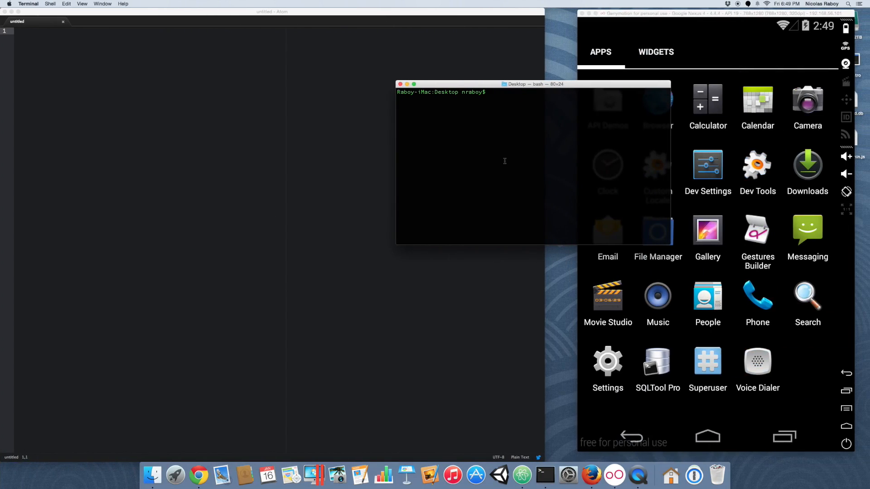
type("ionic start IonicPr")
type("oject blank")
key("Return")
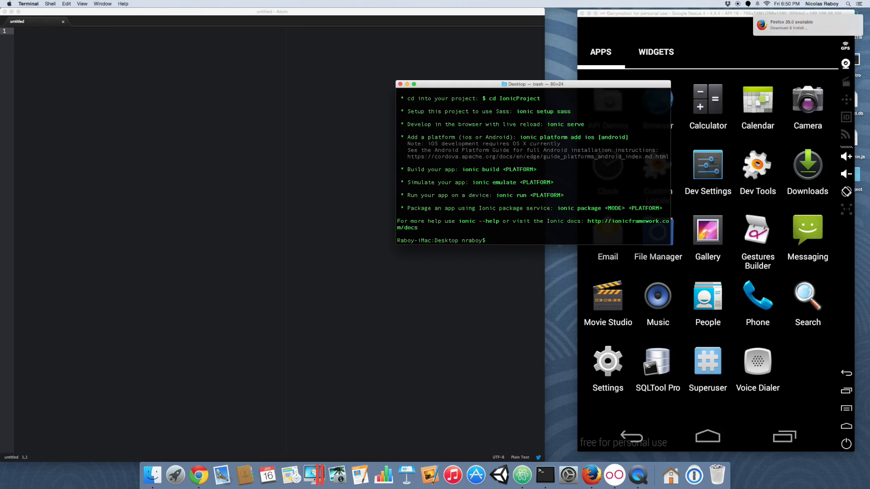
type("cd IonicProject/")
key("Return")
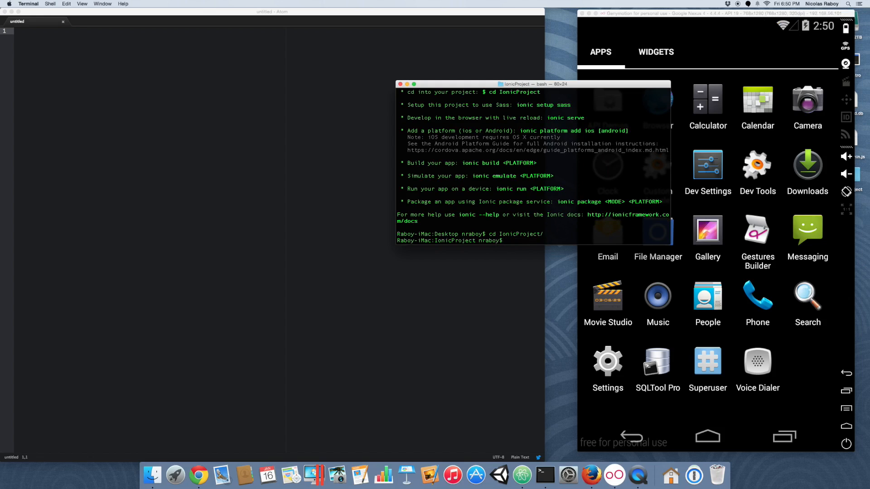
type("ionic platform add andro")
type("id")
Add the Android platform to IonicProject, clear the terminal and return to the browser.
key("Return")
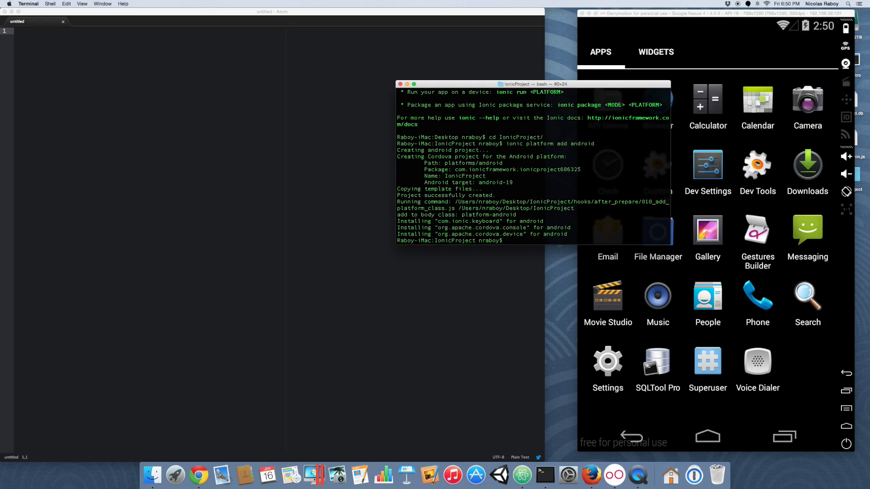
type(" clear")
key("Return")
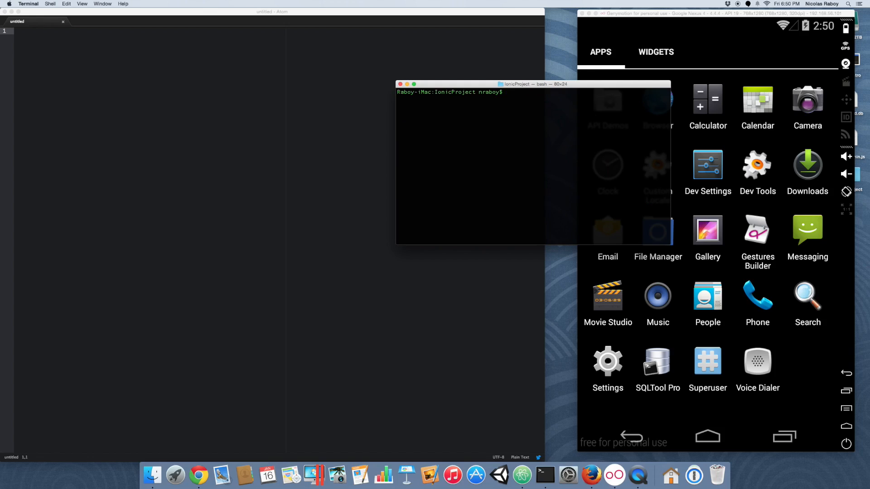
key("ctrl+Left")
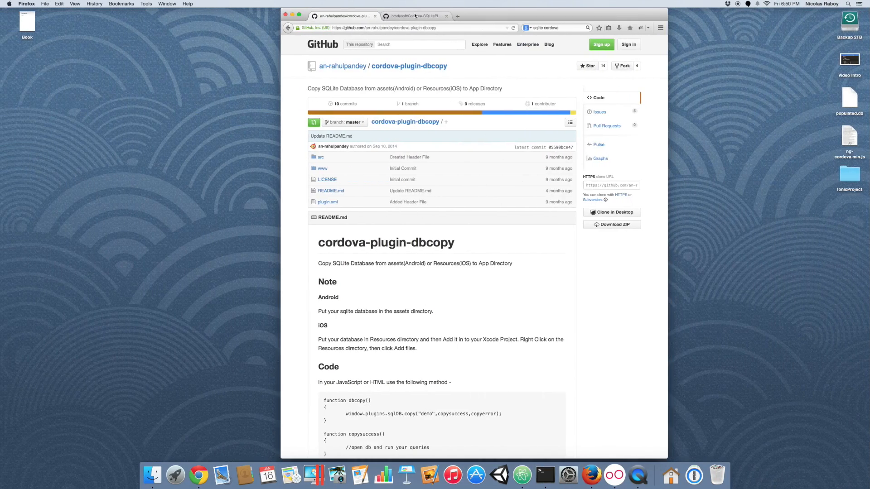
Review the Cordova-SQLitePlugin README and select its repository URL for installing.
left_click(417, 16)
scroll(390, 238, "down", 8)
scroll(391, 237, "down", 8)
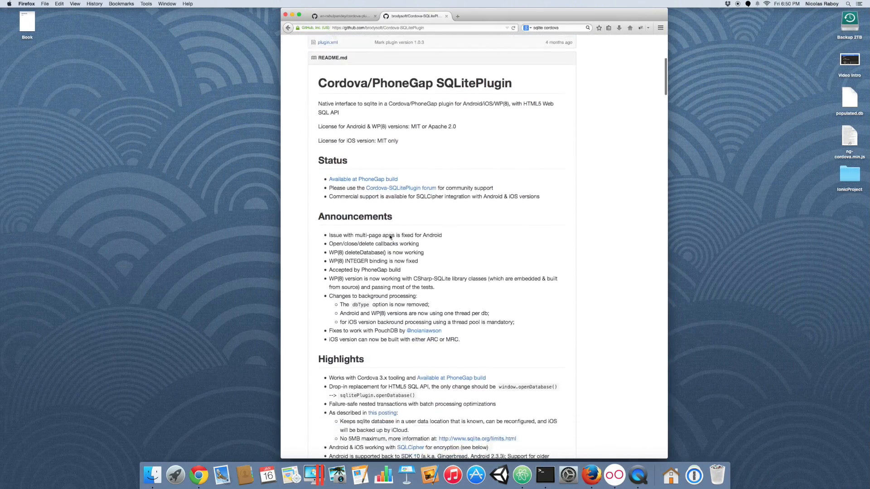
scroll(390, 238, "down", 1)
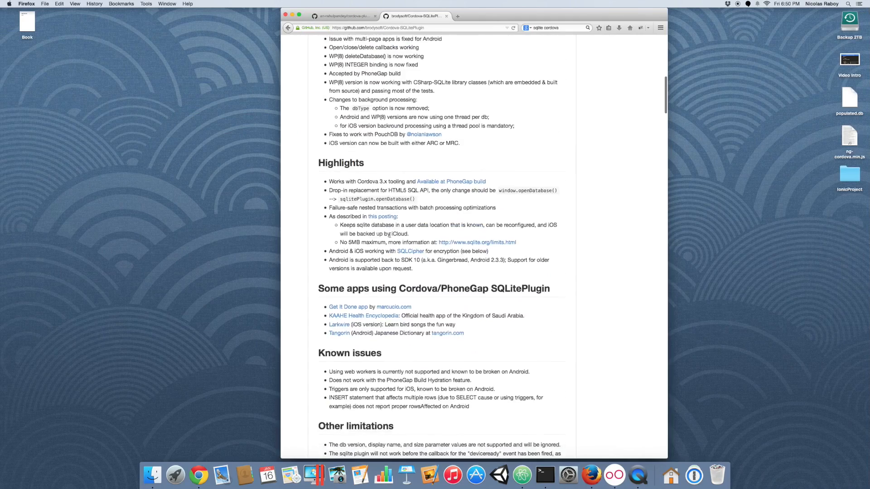
scroll(390, 235, "down", 2)
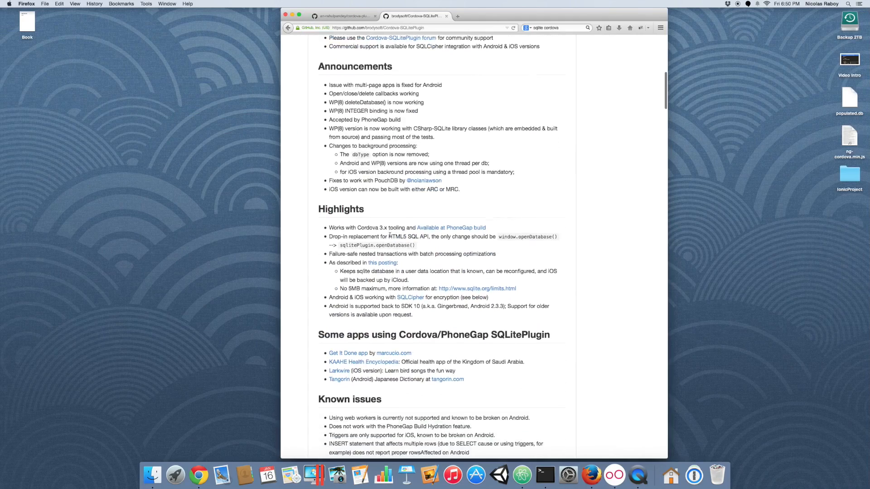
scroll(389, 236, "up", 8)
scroll(389, 236, "up", 3)
scroll(389, 236, "down", 15)
scroll(389, 236, "down", 5)
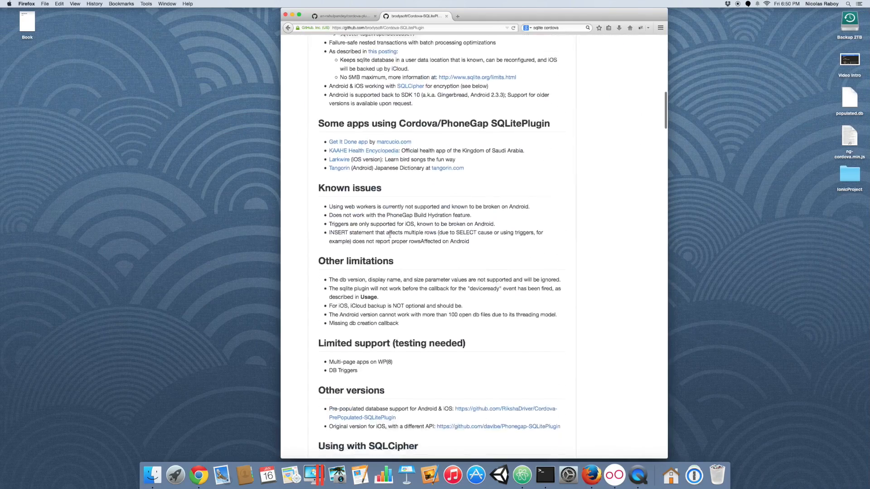
scroll(390, 236, "down", 8)
scroll(389, 236, "down", 3)
scroll(389, 236, "down", 2)
scroll(389, 236, "down", 5)
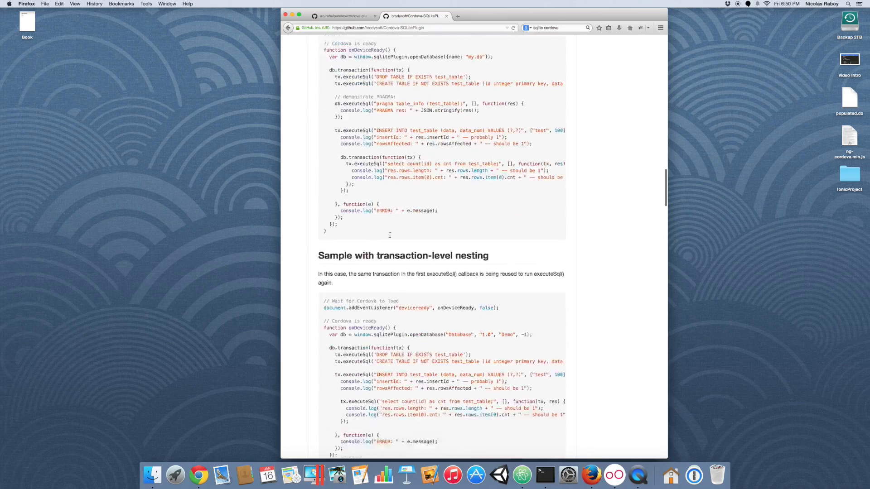
scroll(389, 235, "up", 10)
scroll(390, 235, "up", 1)
scroll(389, 235, "up", 5)
scroll(389, 234, "up", 5)
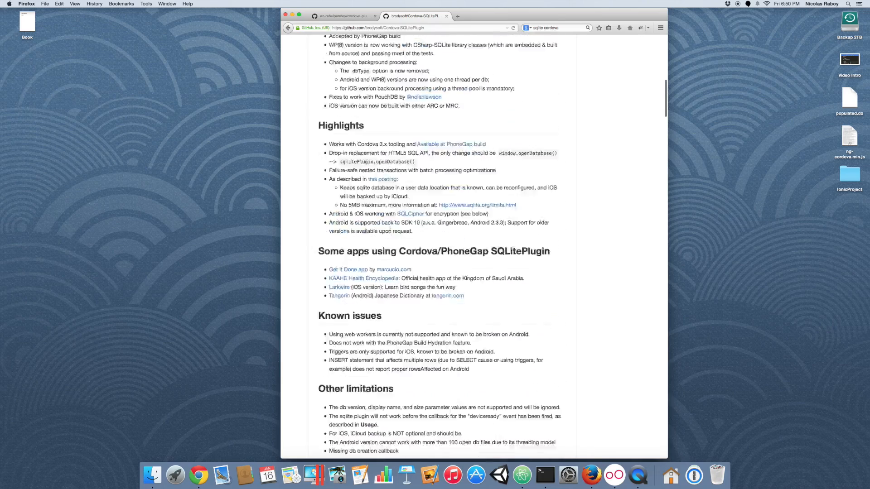
scroll(390, 235, "up", 5)
scroll(389, 235, "up", 5)
scroll(389, 234, "up", 3)
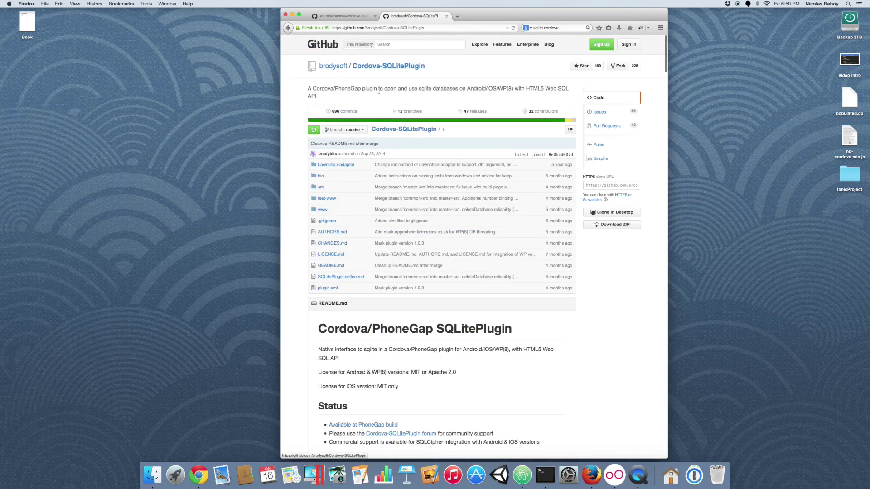
left_click(413, 28)
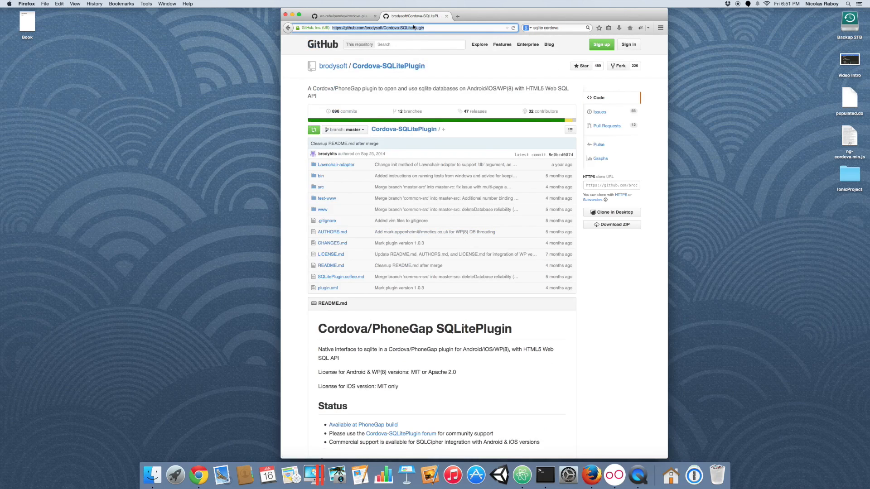
key("ctrl+Right")
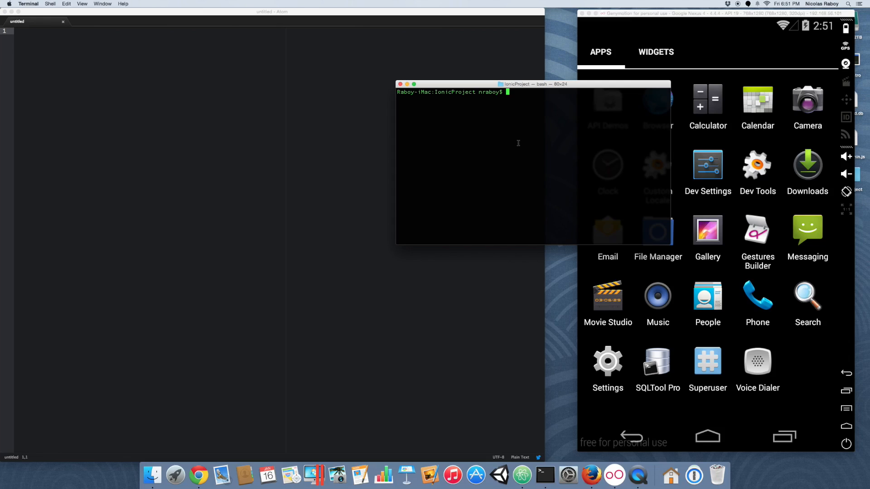
type("cordova plugin add")
Install Cordova-SQLitePlugin from its pasted GitHub .git URL with cordova plugin add, then clear the terminal.
type("https://github.com/brodysoft/Cordova-SQLitePlugin")
type(".git")
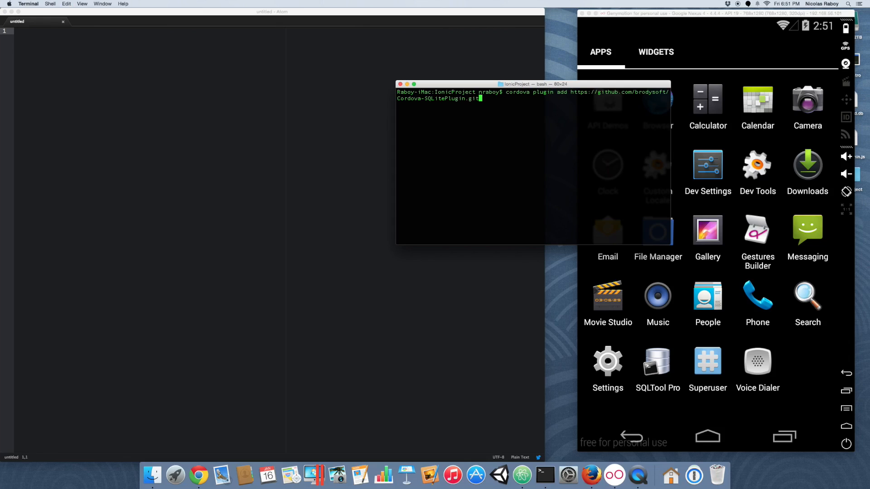
key("Return")
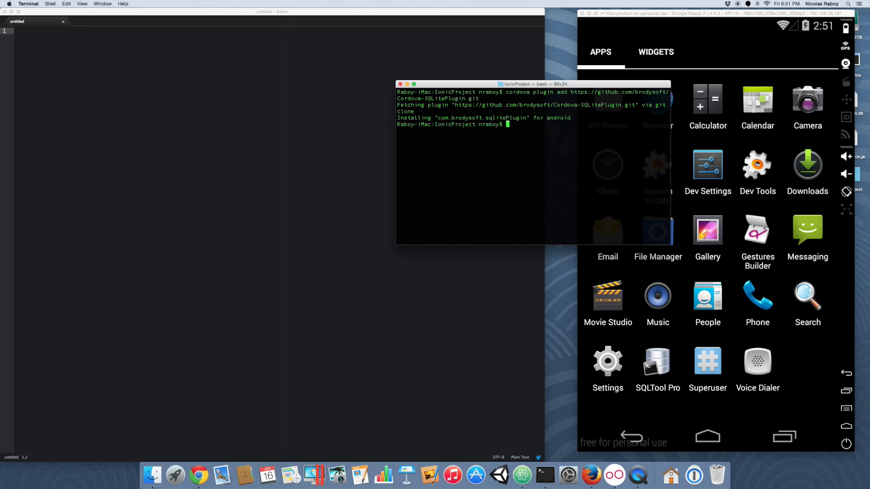
type("clear")
key("Return")
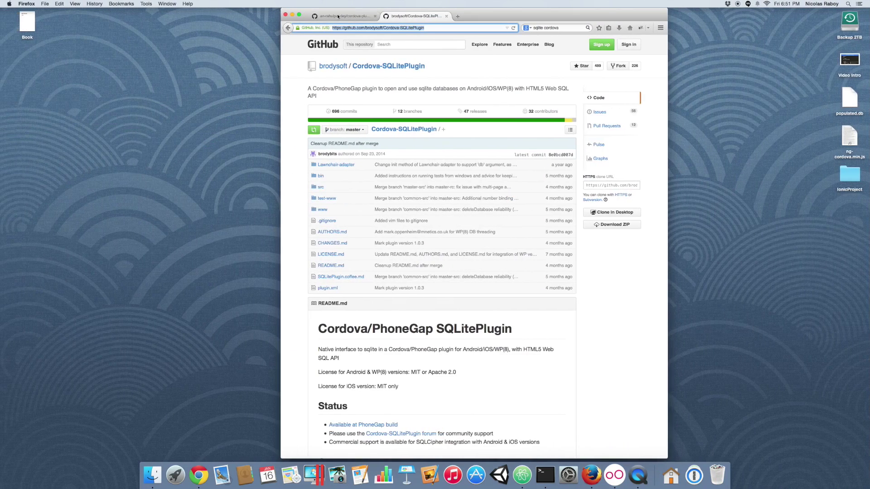
left_click(337, 17)
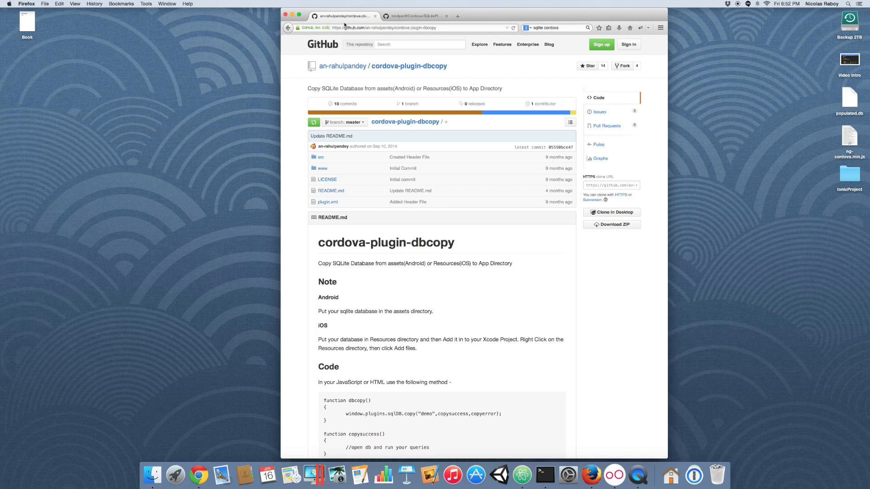
Copy the cordova-plugin-dbcopy repository URL from the Firefox address bar.
left_click(370, 27)
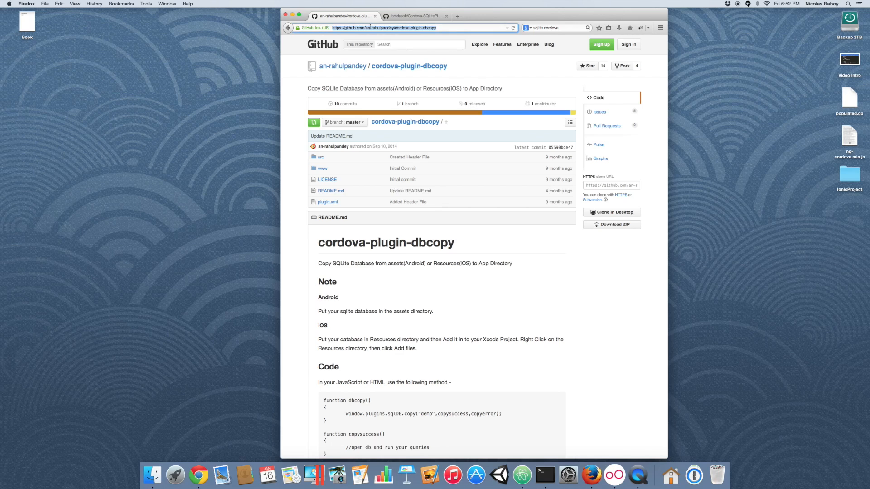
key("super+c")
key("ctrl+Right")
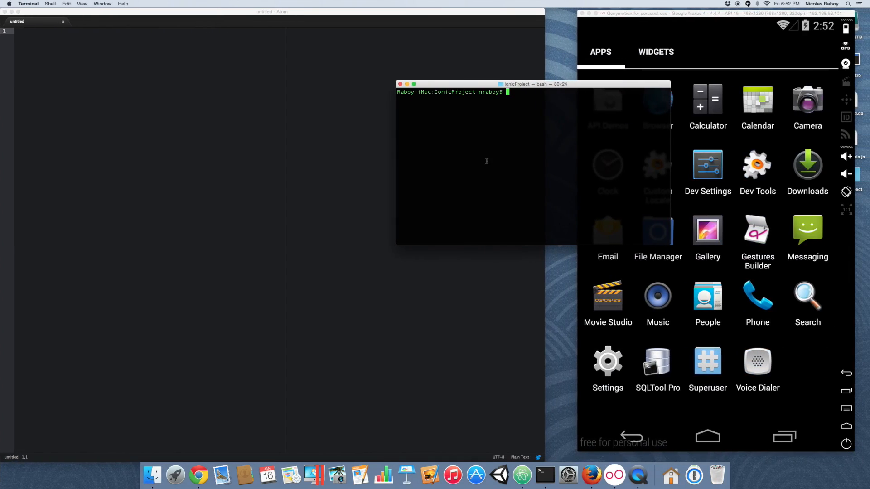
left_click(485, 162)
type("ion")
key("BackSpace")
key("BackSpace")
key("BackSpace")
type("cordova plugin ad")
type("d")
key("super+v")
type(".git")
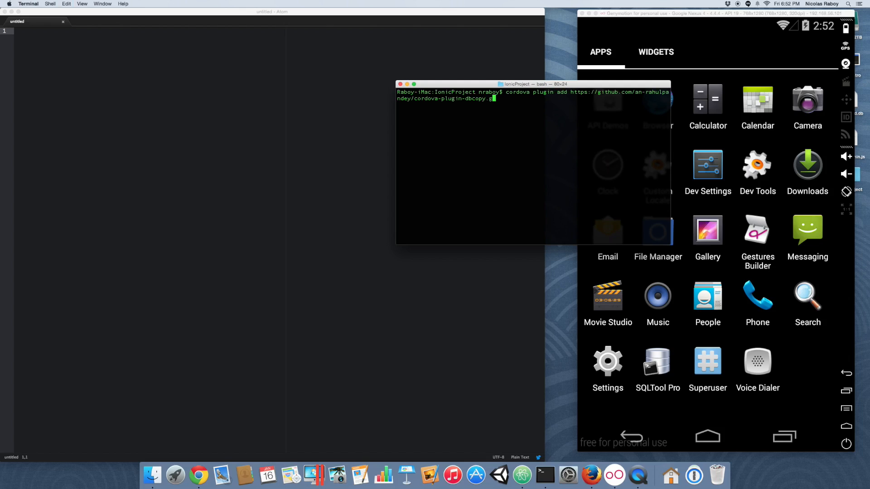
key("Return")
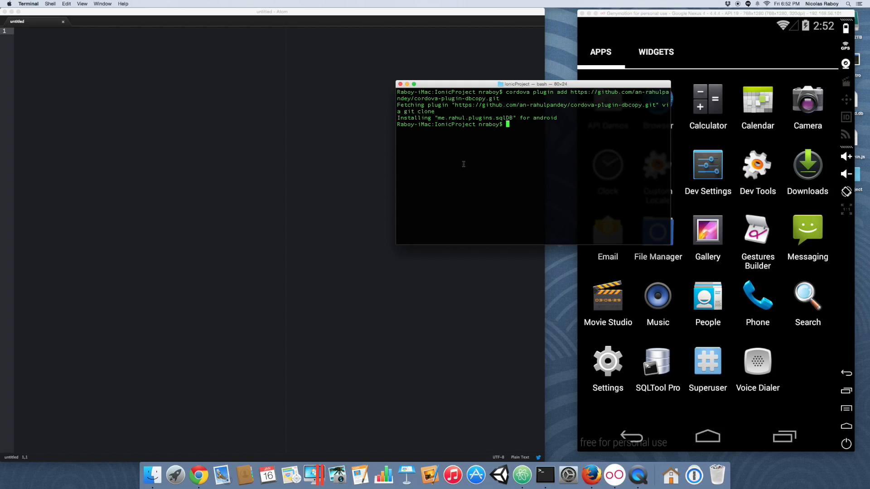
Copy ng-cordova.min.js from the desktop into IonicProject/www/js beside app.js.
key("F11")
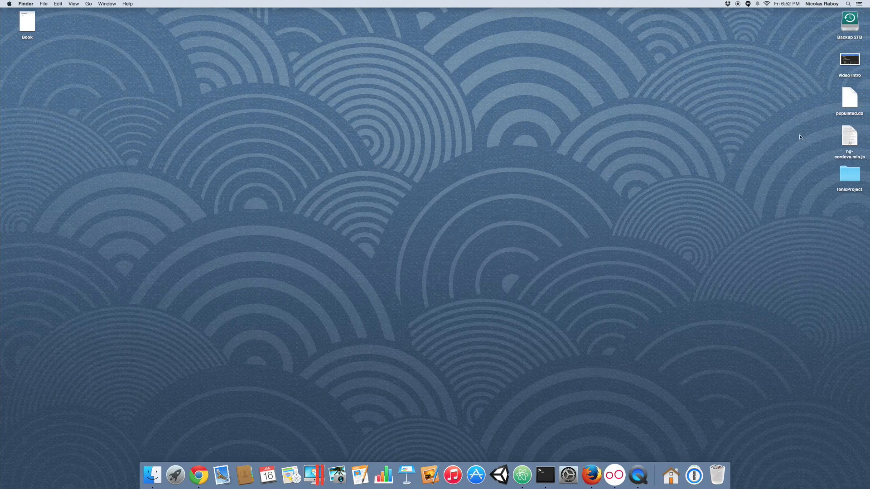
left_click(846, 143)
double_click(845, 179)
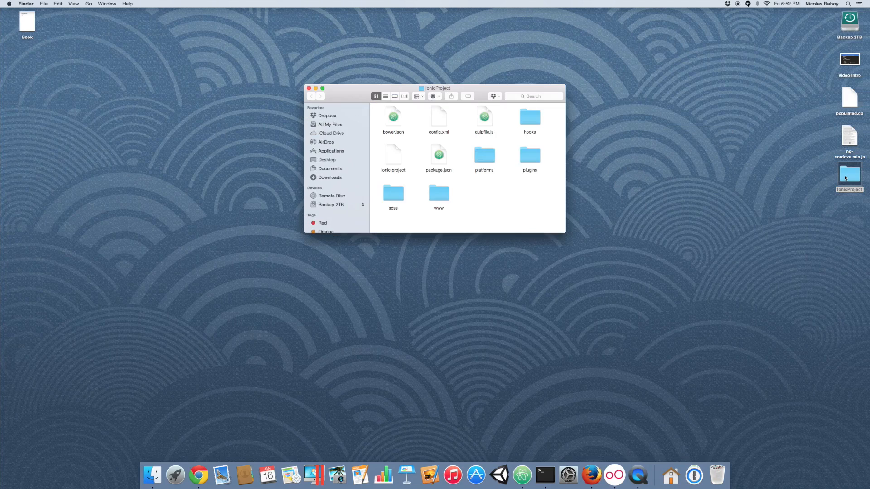
double_click(436, 196)
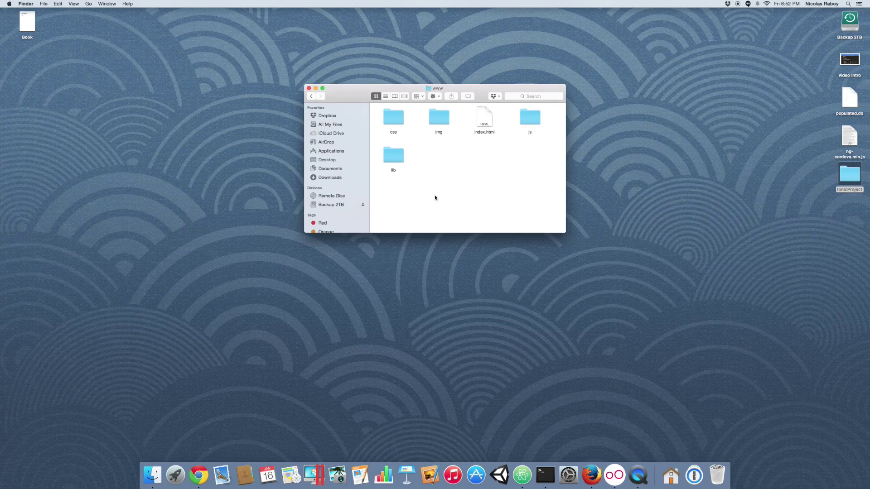
double_click(536, 115)
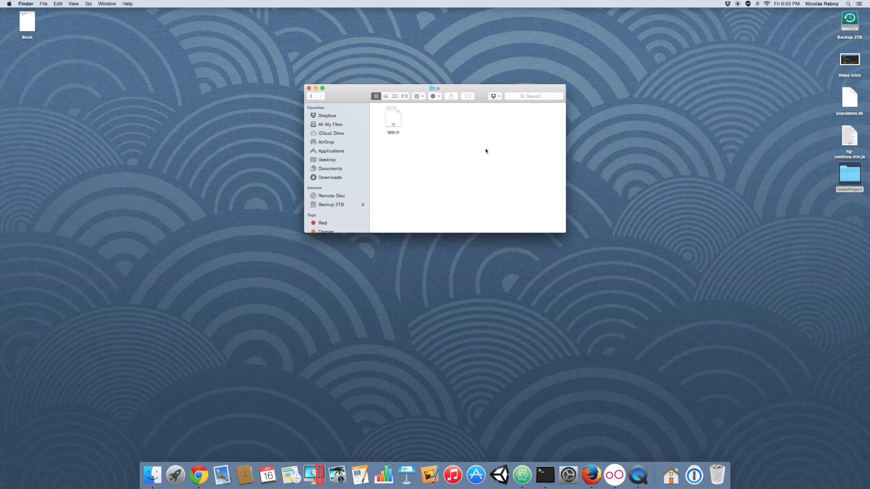
key("super+v")
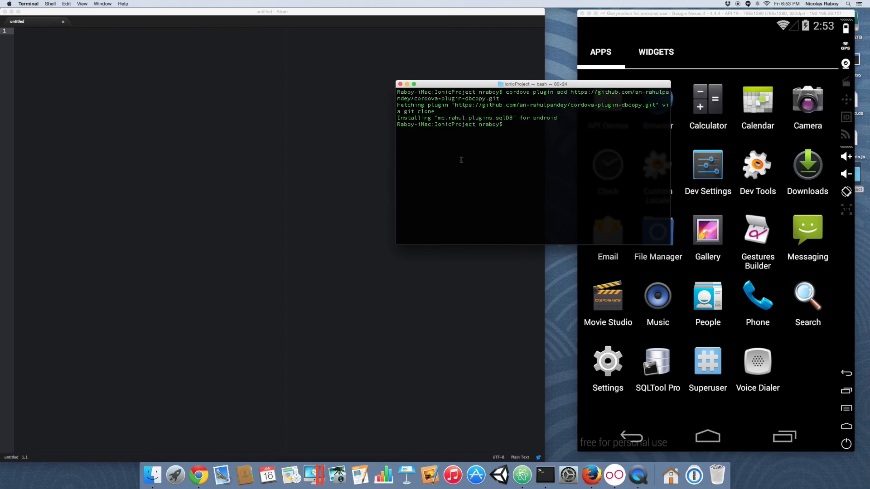
Open the IonicProject folder as an Atom project and load www/index.html.
left_click(42, 4)
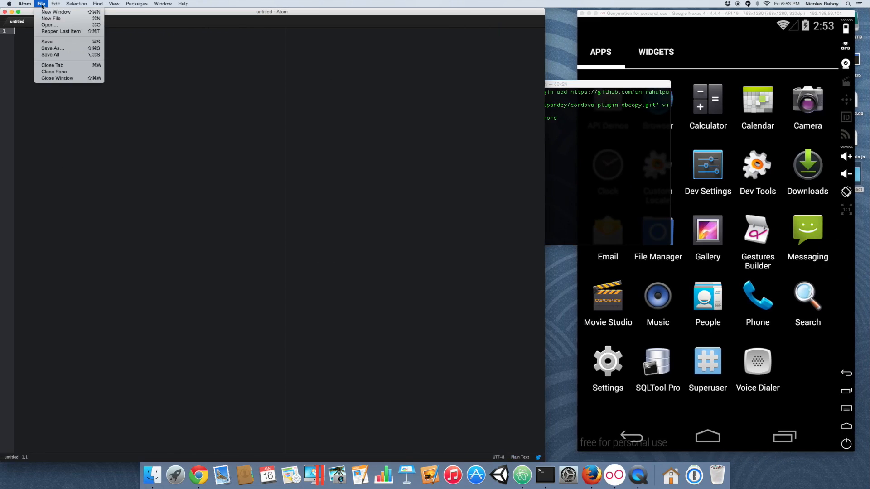
left_click(58, 26)
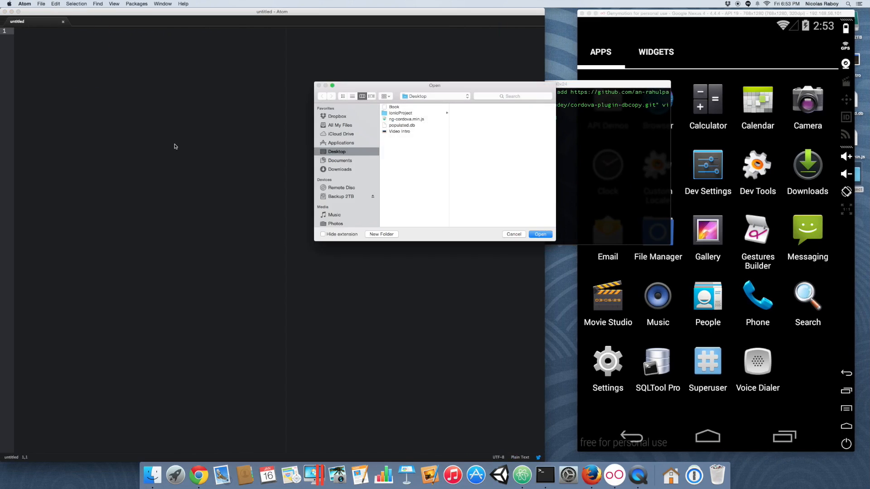
left_click(400, 113)
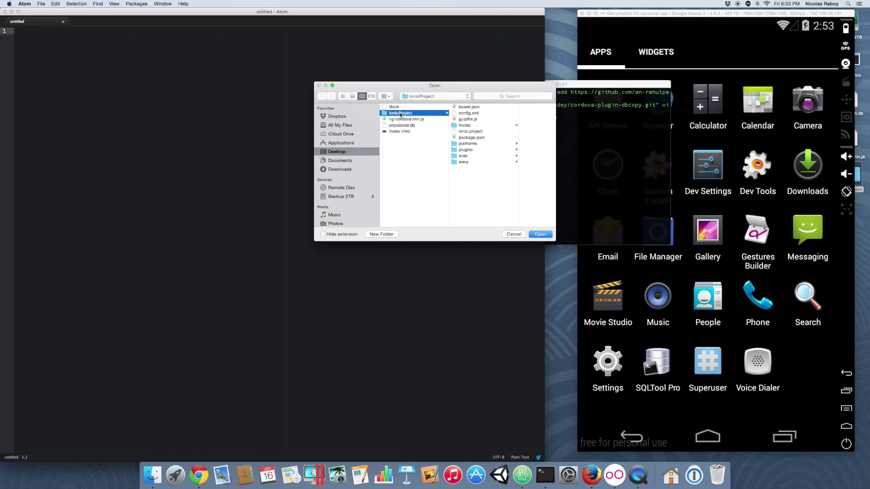
left_click(540, 235)
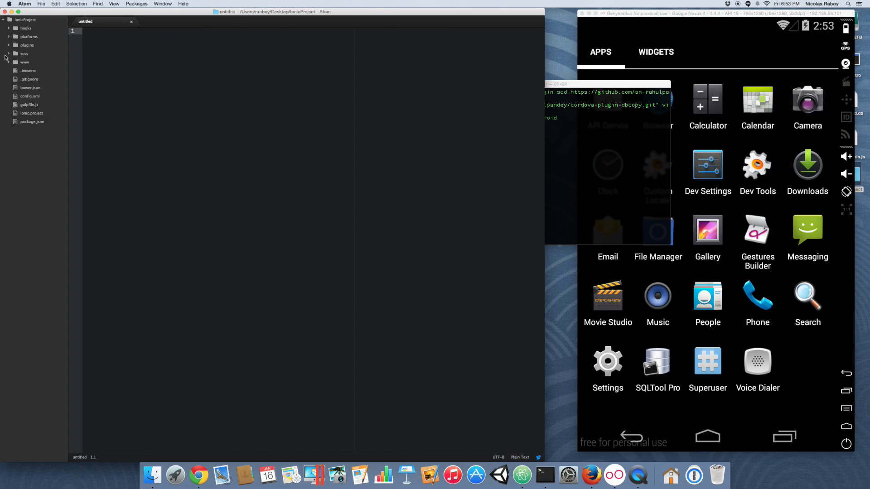
left_click(10, 64)
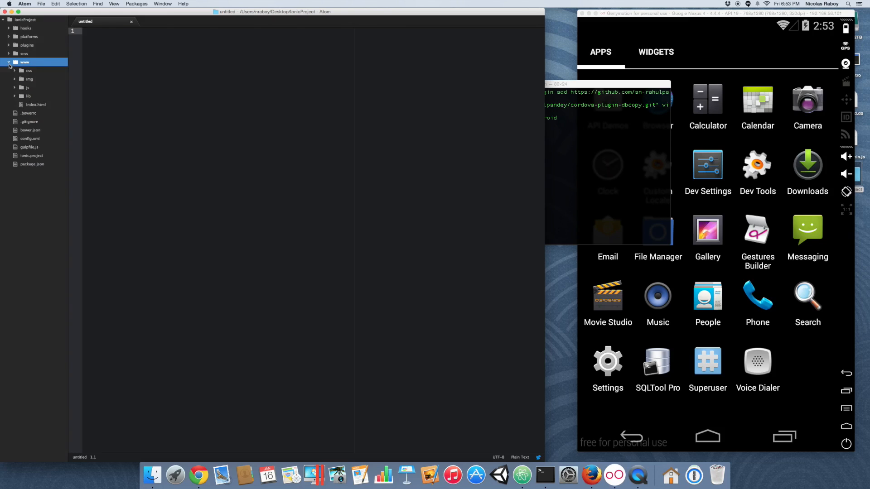
left_click(39, 104)
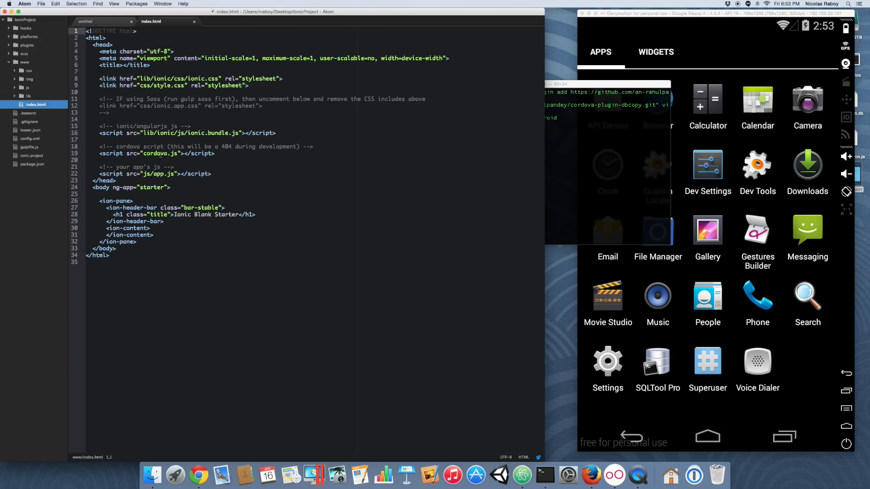
Add <script src="js/ng-cordova.min.js"></script> before the cordova.js include in index.html and save.
double_click(155, 152)
left_click(315, 145)
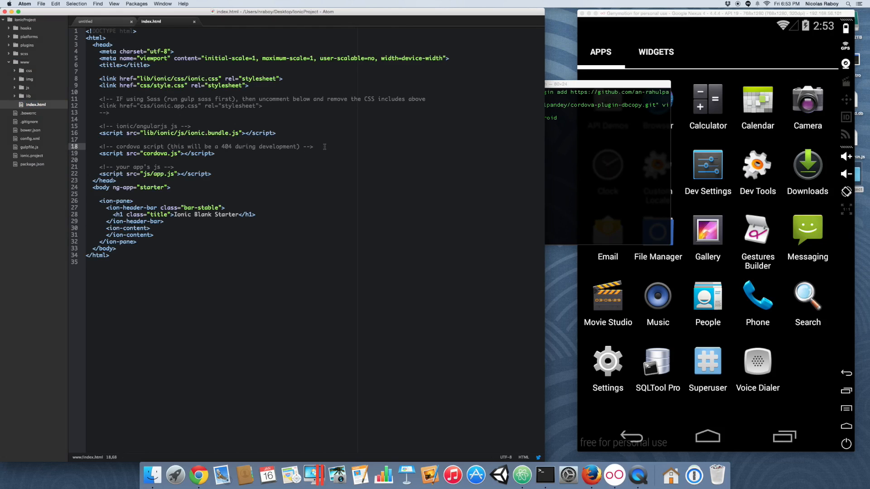
key("Return")
type("script scr")
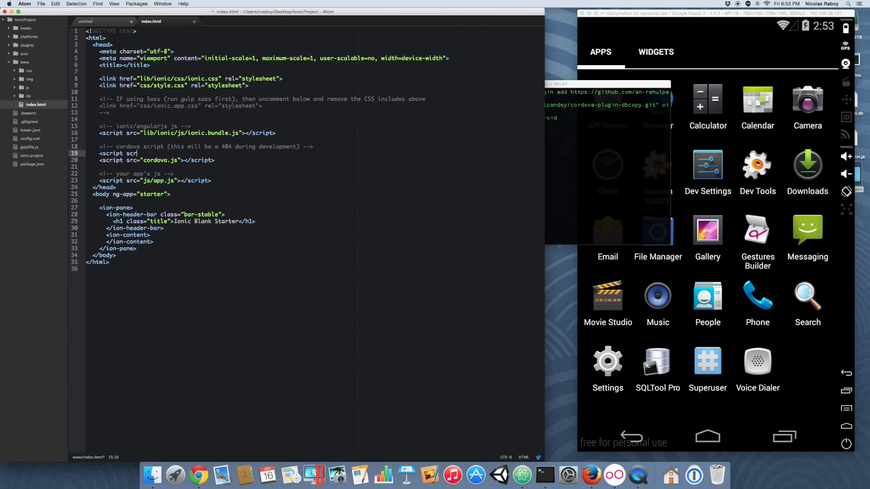
key("BackSpace")
type("rc=\"js/co")
key("BackSpace")
key("BackSpace")
type("ng-cordova.min.")
type("js\"></scrip")
type("t>")
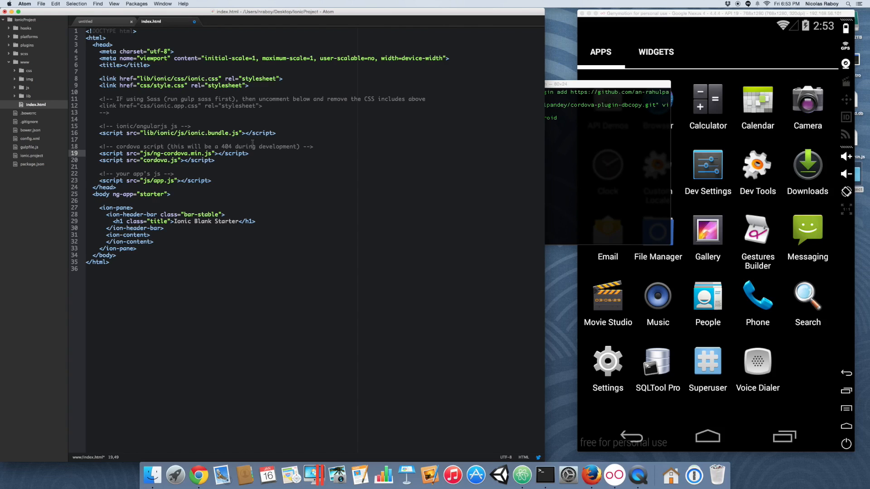
key("super+s")
Open www/js/app.js and add ngCordova after 'ionic' in the module dependencies.
left_click(132, 22)
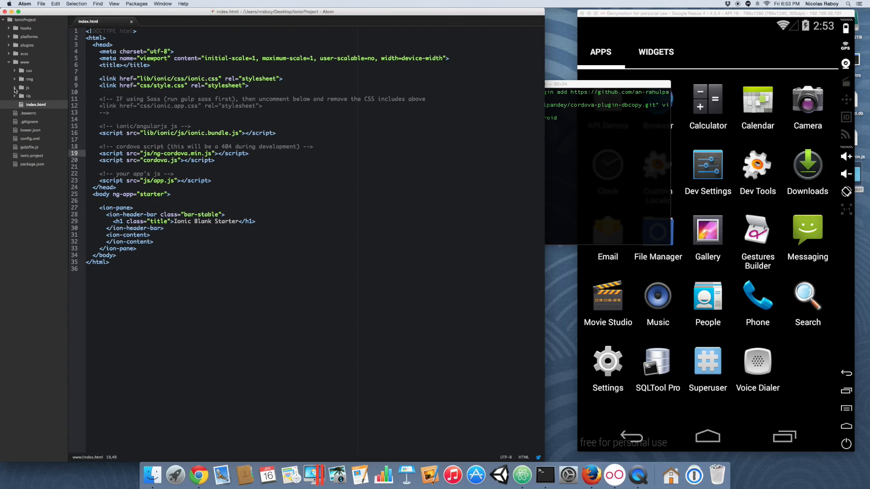
left_click(26, 87)
left_click(38, 97)
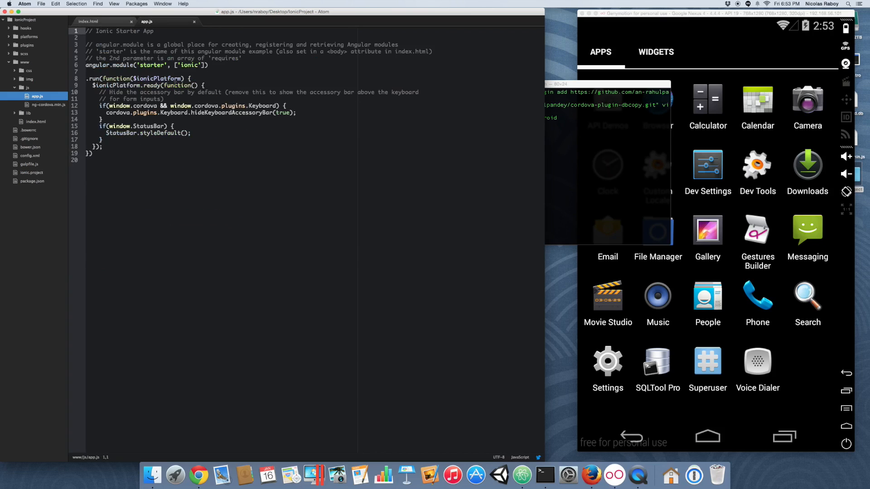
left_click(202, 64)
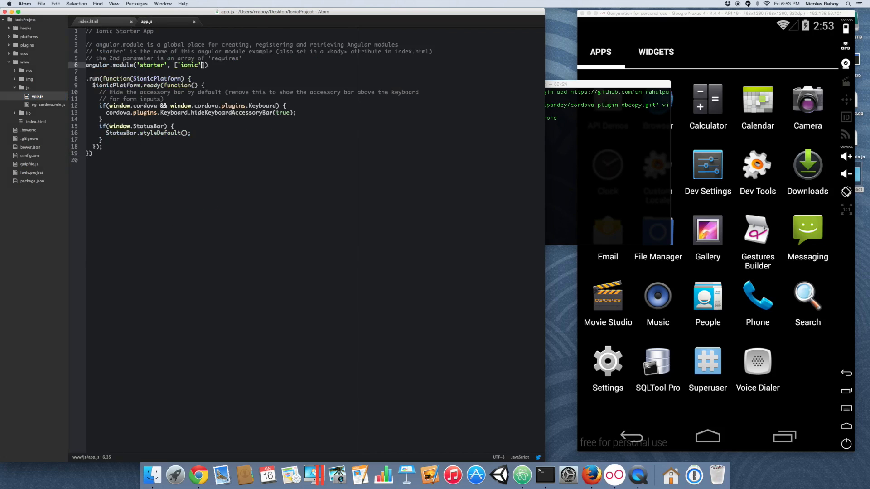
type(", 'ng")
type("Cordova")
type("var example ")
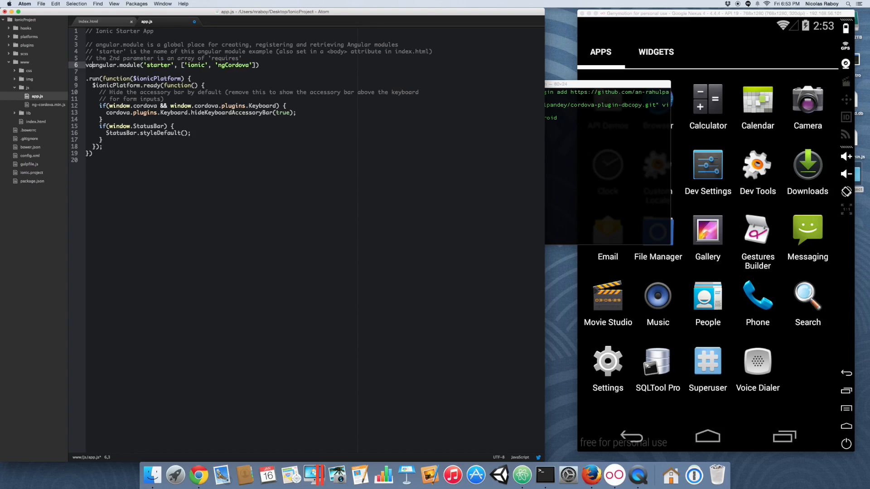
type("= ")
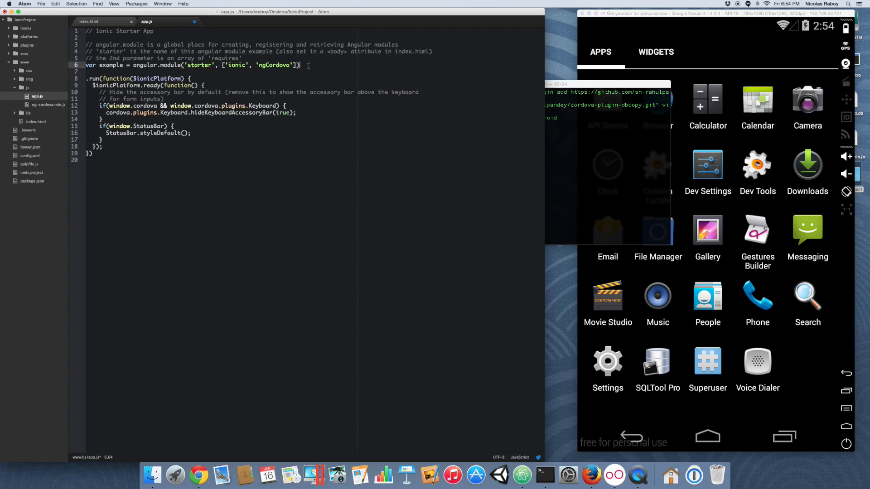
type(";")
Prefix the .run block with 'example' and end line 19 with a semicolon.
left_click(84, 78)
type("example")
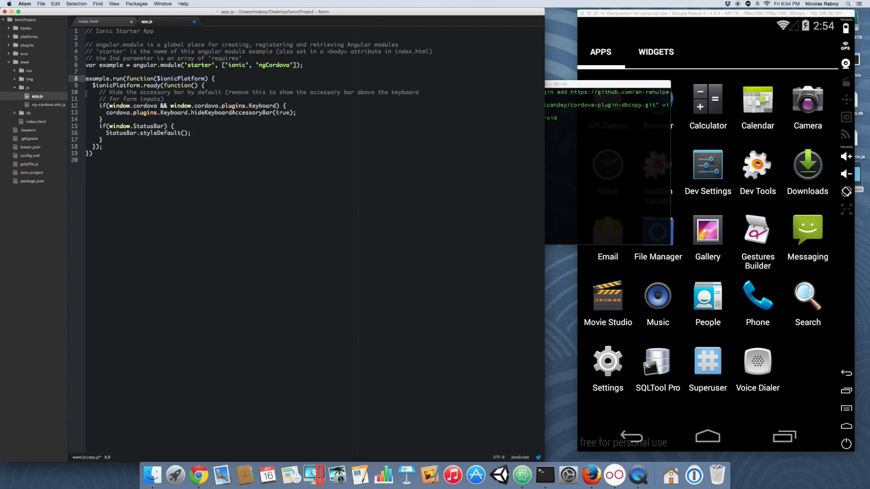
left_click(101, 158)
left_click(116, 152)
type(";")
key("ctrl+Right")
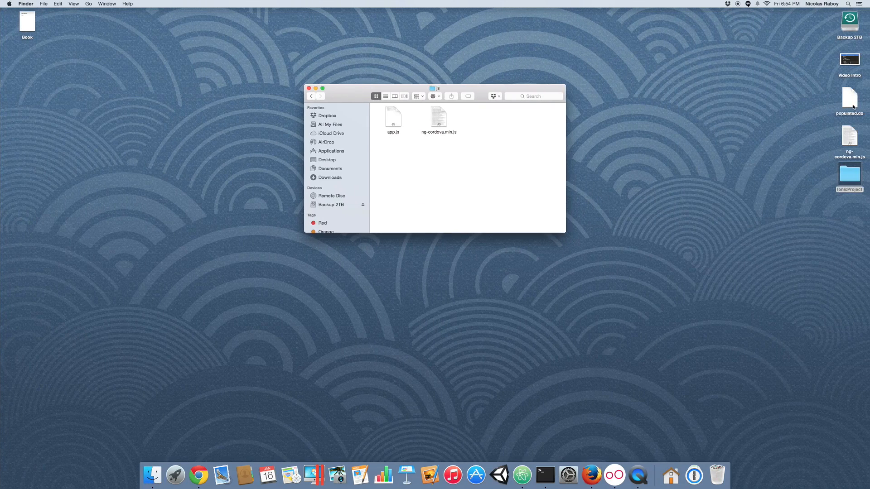
Copy populated.db from the desktop in Finder.
left_click(851, 102)
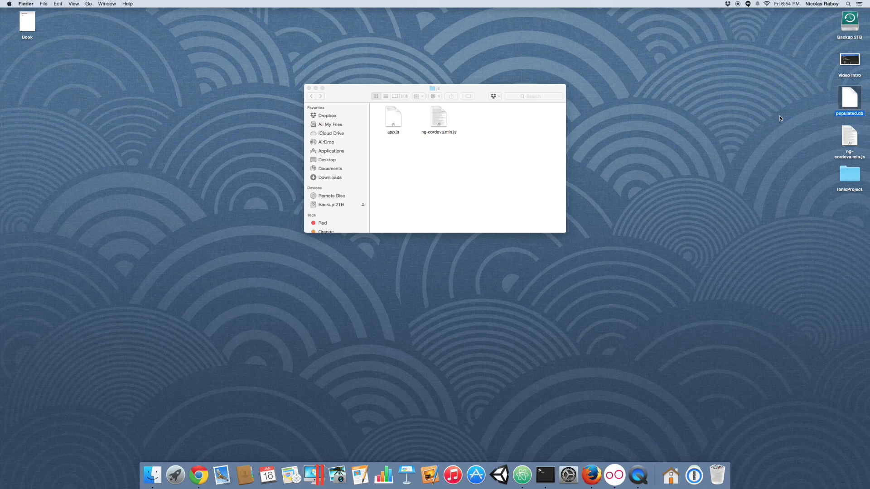
left_click(785, 128)
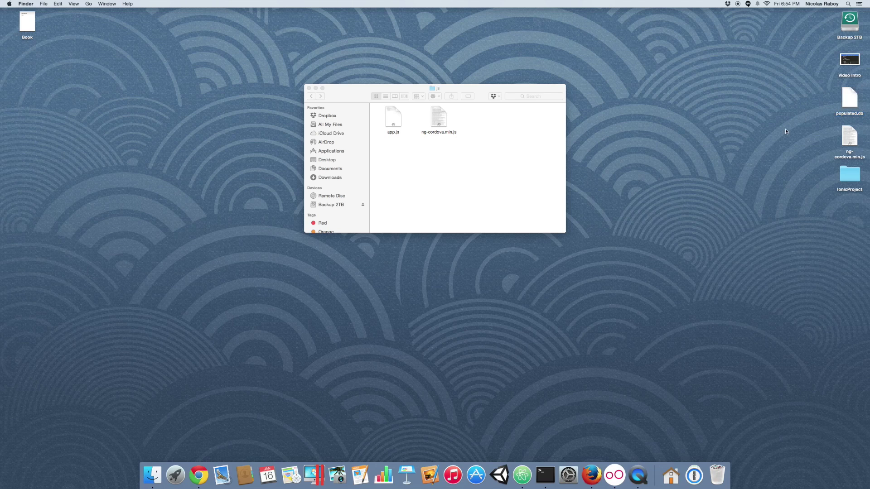
left_click(841, 100)
key("super+c")
Paste populated.db into IonicProject/platforms/android/assets.
left_click(313, 98)
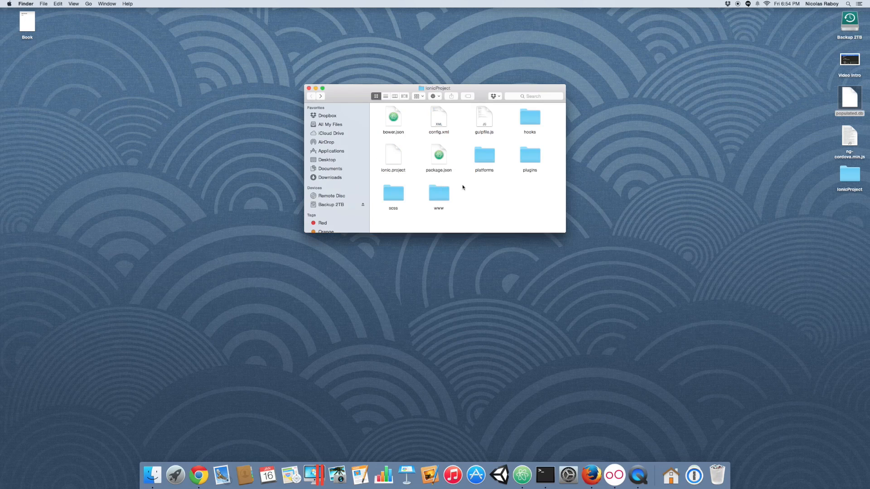
double_click(483, 156)
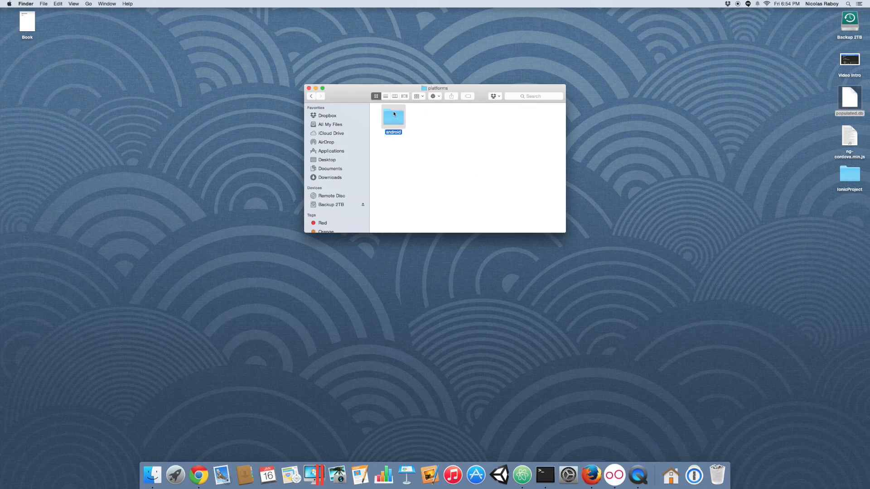
double_click(393, 115)
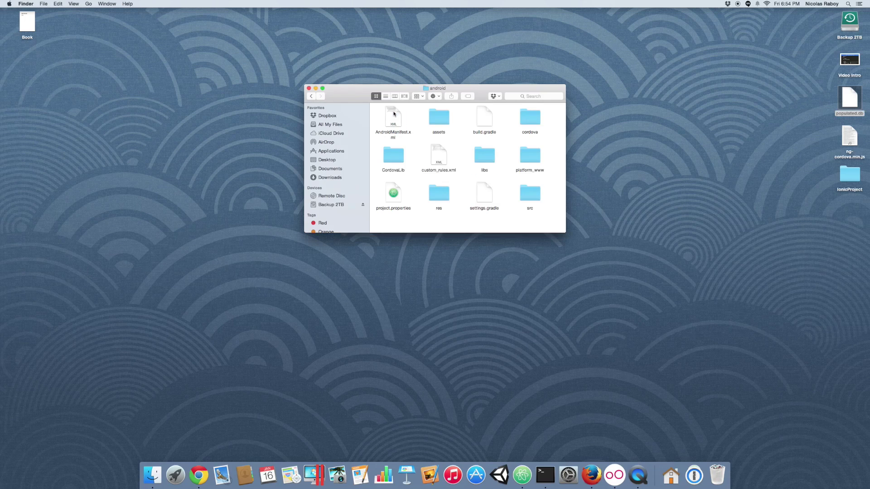
double_click(442, 120)
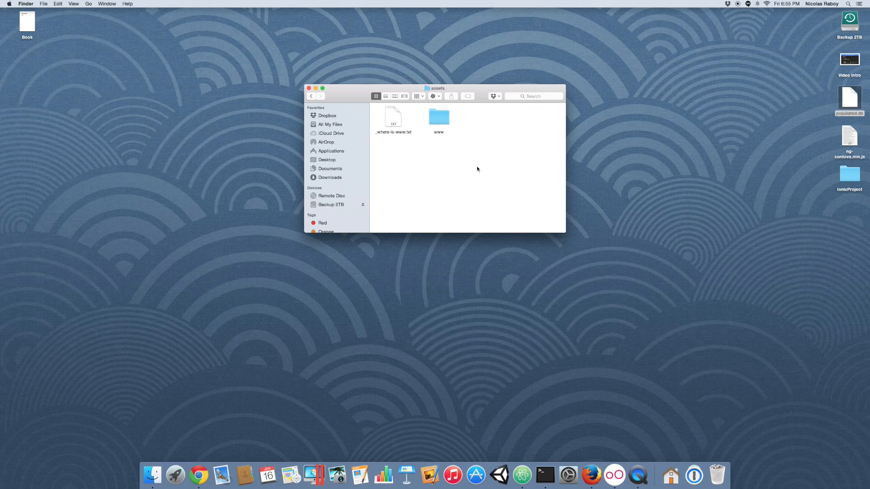
key("super+v")
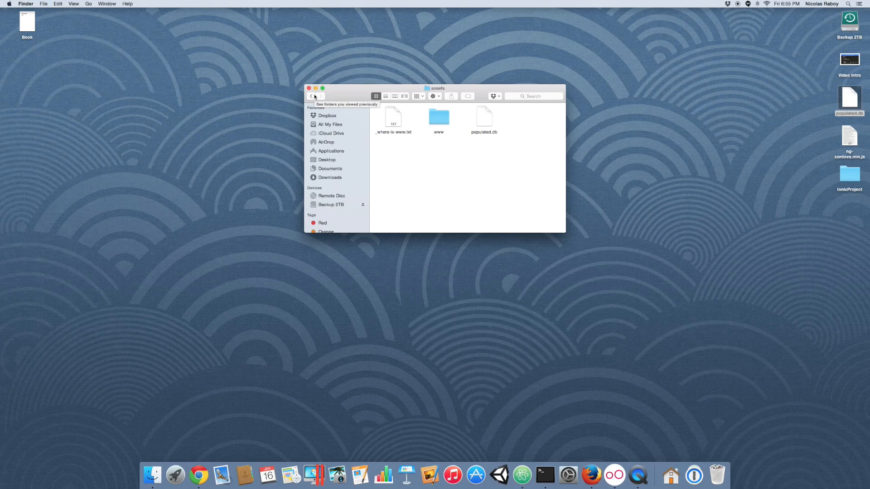
Navigate back to the platforms folder and switch Spaces back to Atom.
left_click(311, 96)
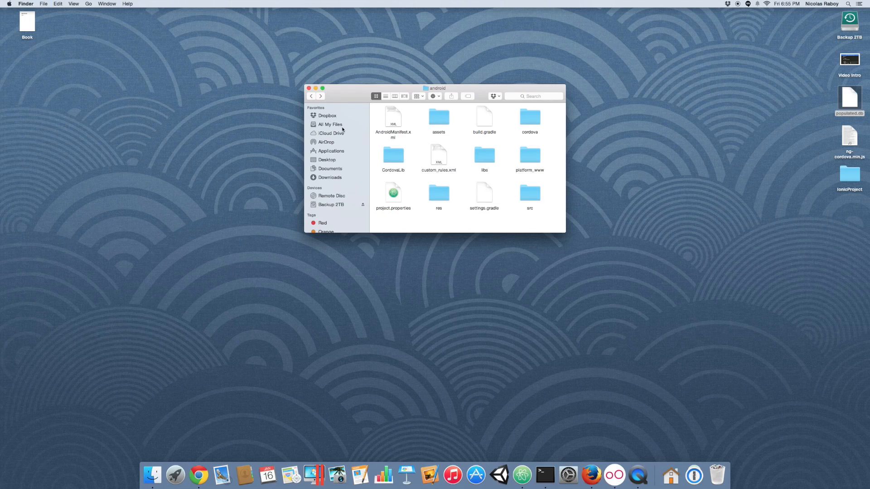
left_click(311, 97)
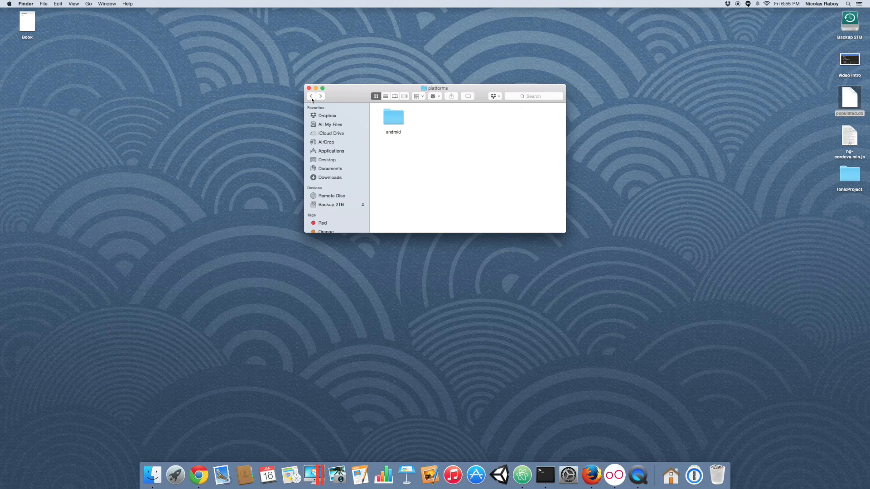
key("ctrl+Left")
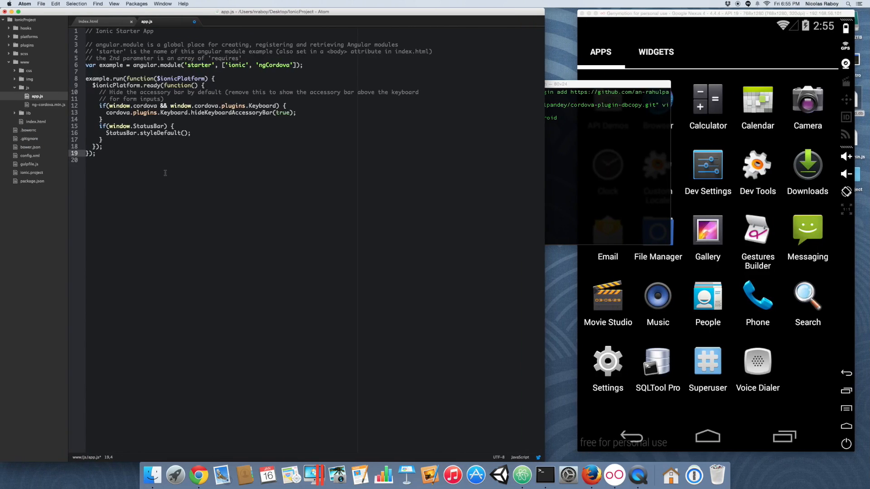
Start a window.plugins.sqlDB.copy call on populated.db with an empty success callback after the StatusBar block.
left_click(133, 147)
left_click(122, 140)
key("Return")
type("window")
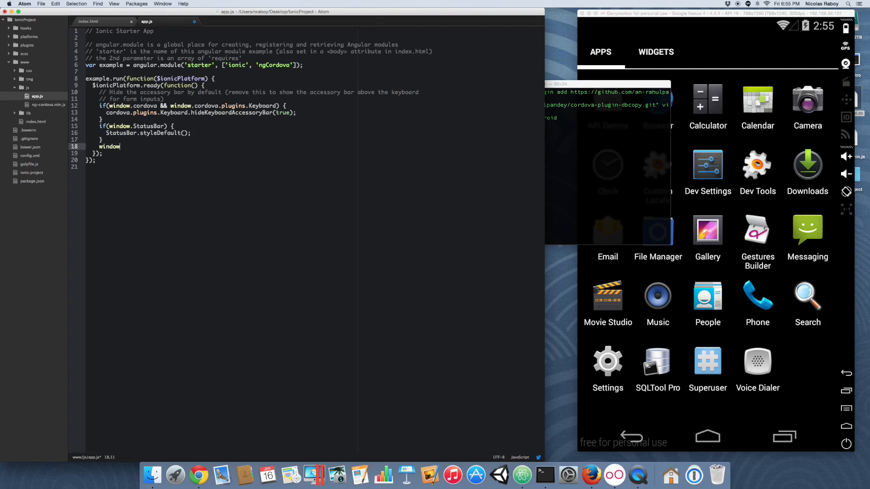
type(".plugins.")
type("sqlDB")
type(".op")
key("BackSpace")
key("BackSpace")
type("copy")
type("(\"")
type("popul")
type("atedat")
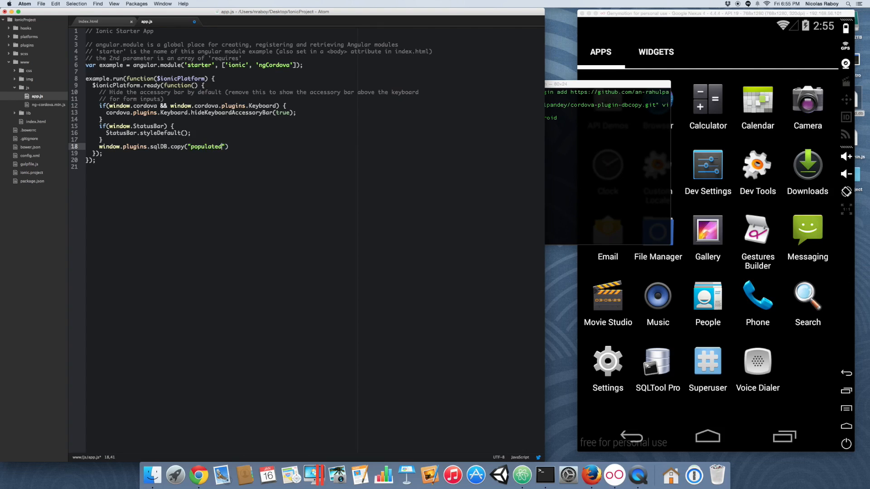
type("ed.db")
type(", function()")
type(" {")
key("Return")
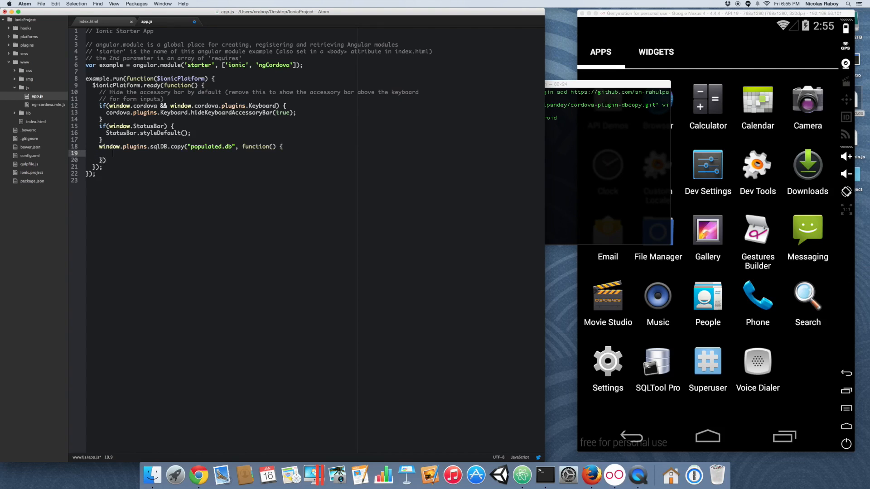
Add the function(error) callback and close the copy call with a terminating semicolon on line 22.
key("Down")
type(", ")
type("function(e")
type("rror) {")
key("Return")
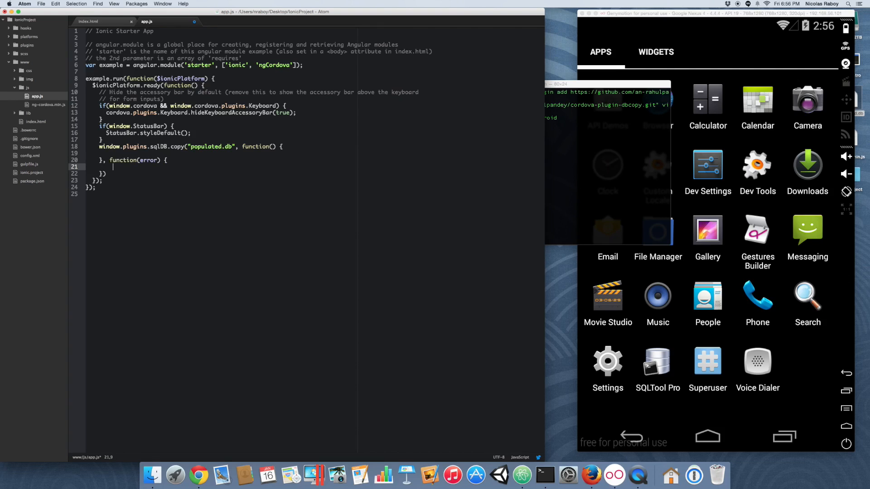
key("Down")
type(";")
left_click(164, 154)
Declare var db = null below the module line, inject $cordovaSQLite into run, and save.
left_click(315, 65)
key("Return")
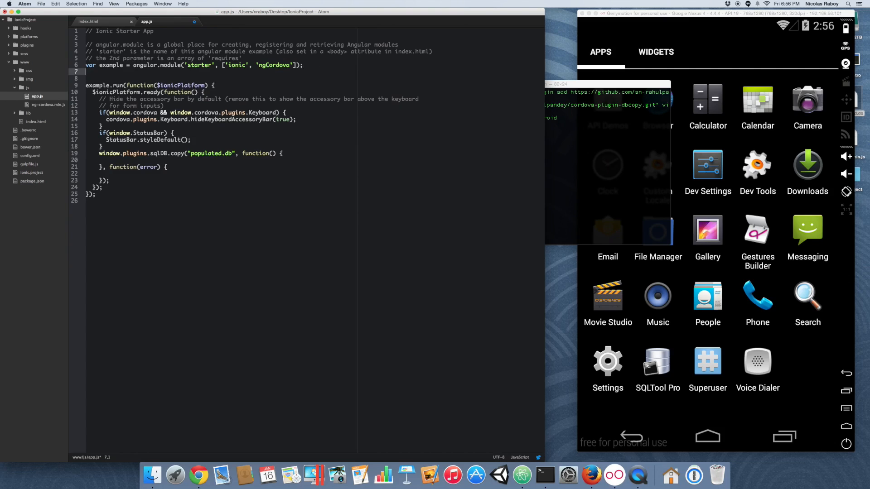
type("var ")
type("db = null;")
left_click(206, 85)
type(", $cor")
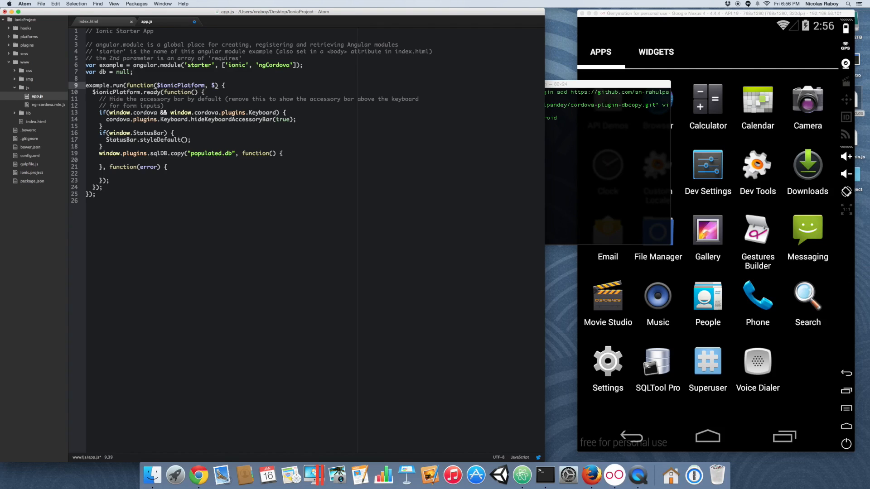
type("dovaSQLite")
key("super+s")
Write db = $cordovaSQLite.openDB with populated.db inside the copy success callback.
left_click(140, 160)
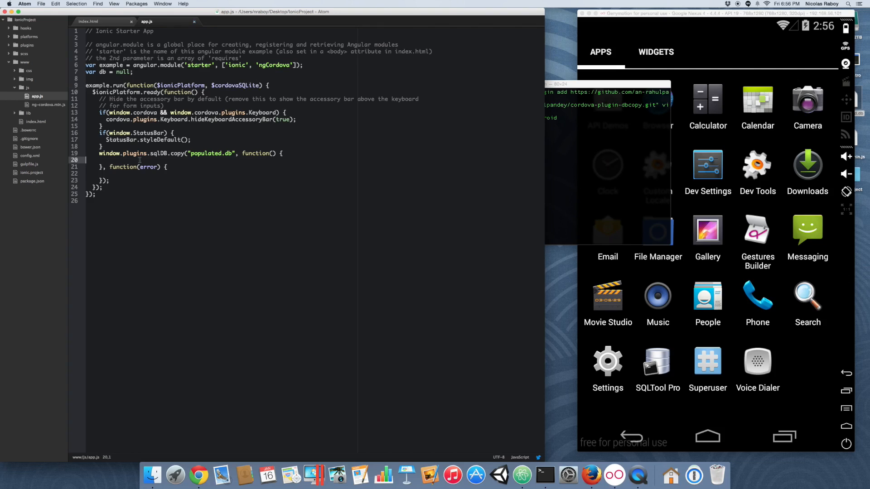
key("Tab")
type("db = $")
type("cordovaSQL")
type("ite.")
type("openDB(")
type("\"populated.d")
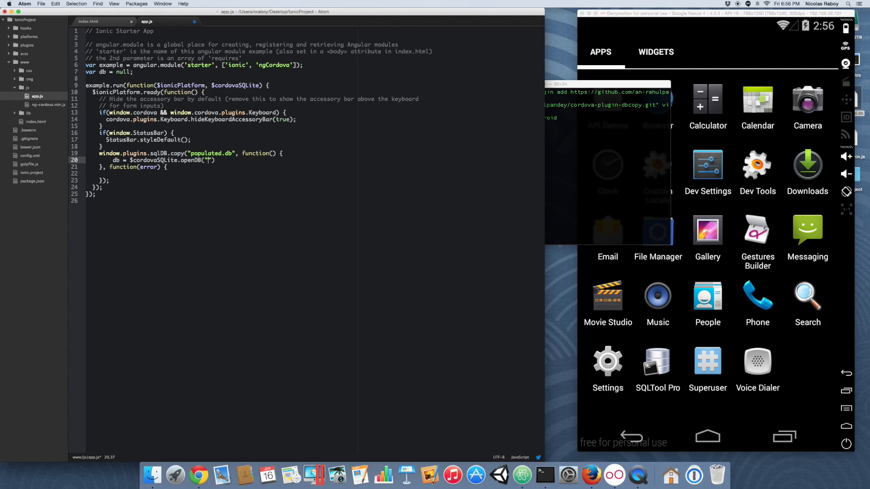
type("b\")")
type(";")
left_click(190, 176)
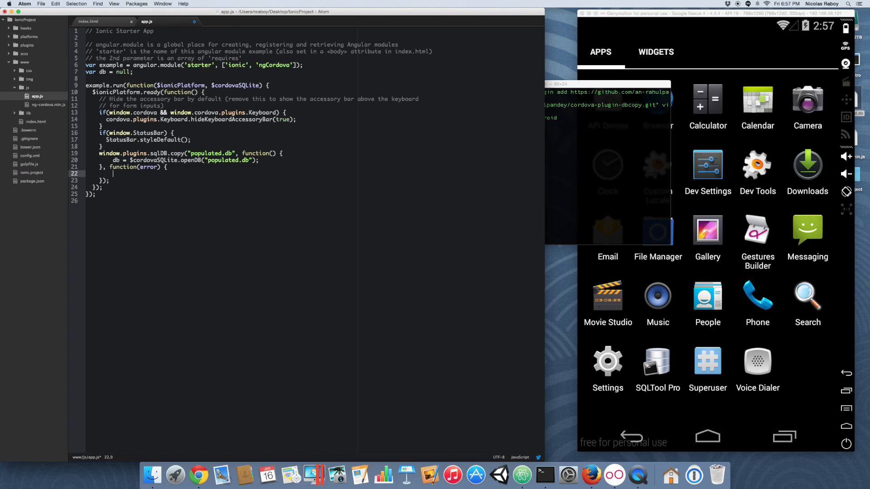
type("db = ")
type("$co")
type("rdova")
type("SQLite.")
type("openDB(")
type("\"populated")
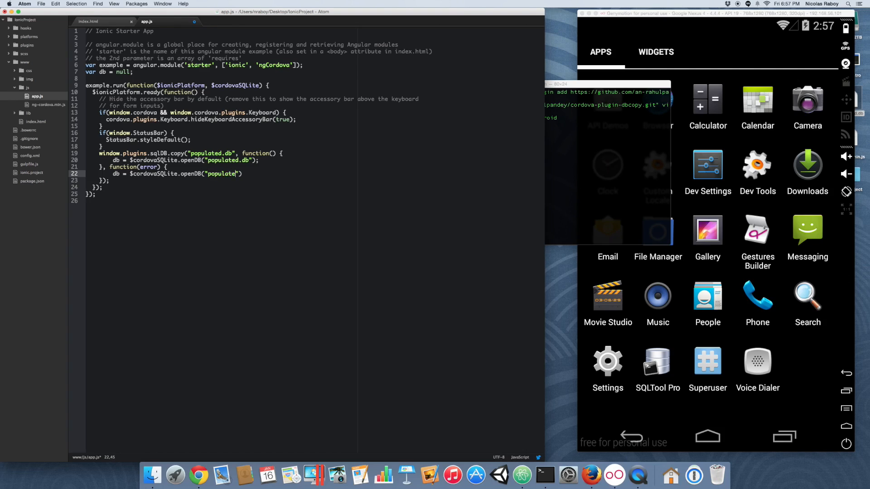
type(".db")
Assign db = $cordovaSQLite.openDB of populated.db in the error callback too, and save app.js.
key("Right")
type(";")
double_click(114, 174)
key("super+s")
Add example.controller ExampleController taking $scope and $cordovaSQLite below the run block.
left_click(131, 201)
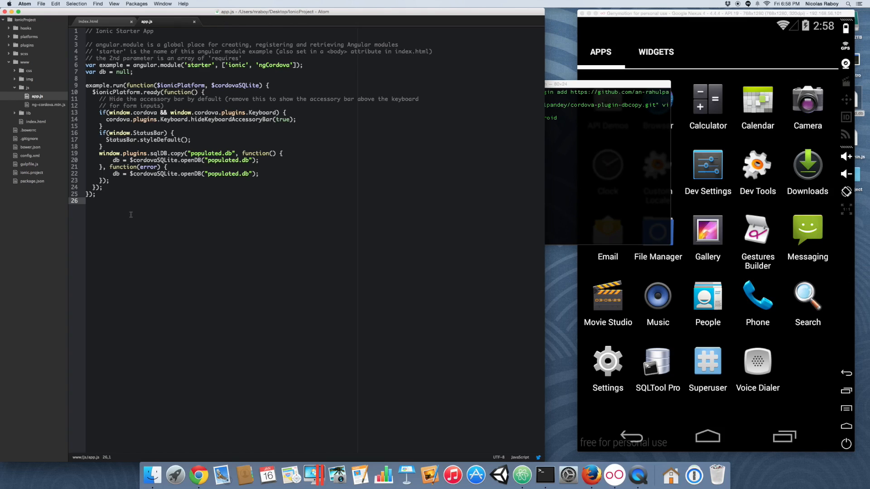
key("Return")
key("Return")
type("example.control")
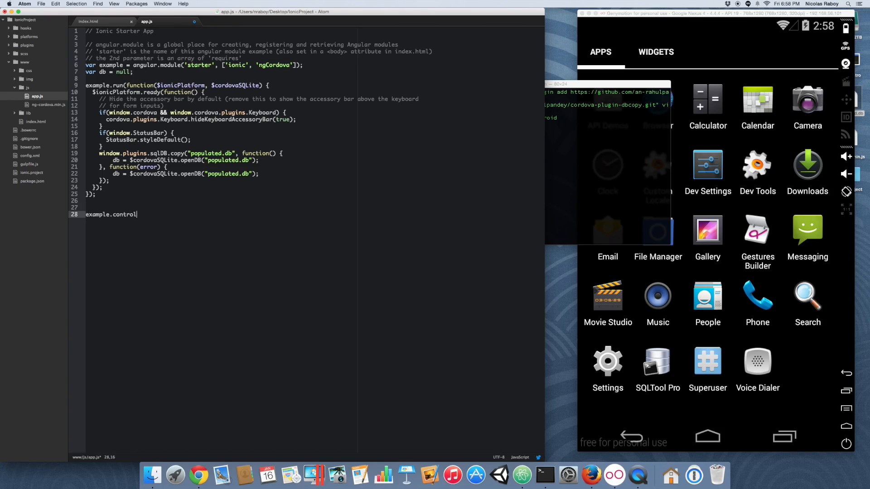
type("ler(\"")
type("Exa")
type("mpleController\", ")
type("functi")
type("on(")
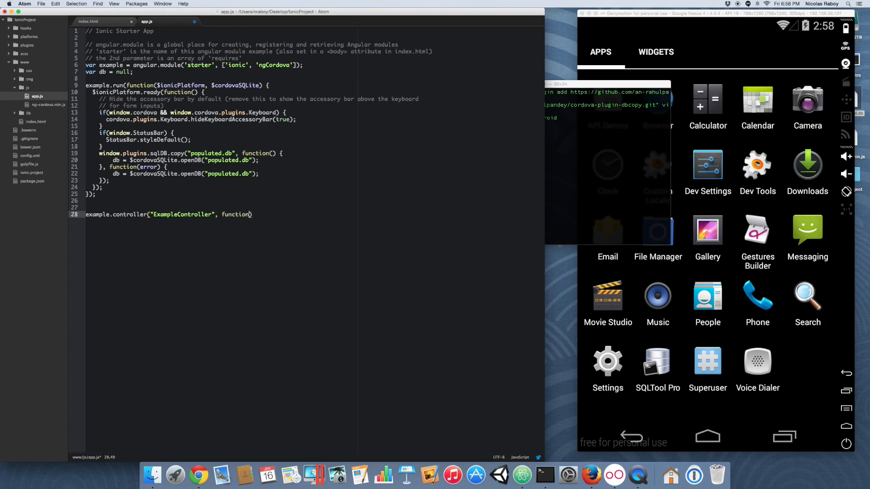
type("$scope,")
type("$cordovaS")
type("QLite) {")
key("Return")
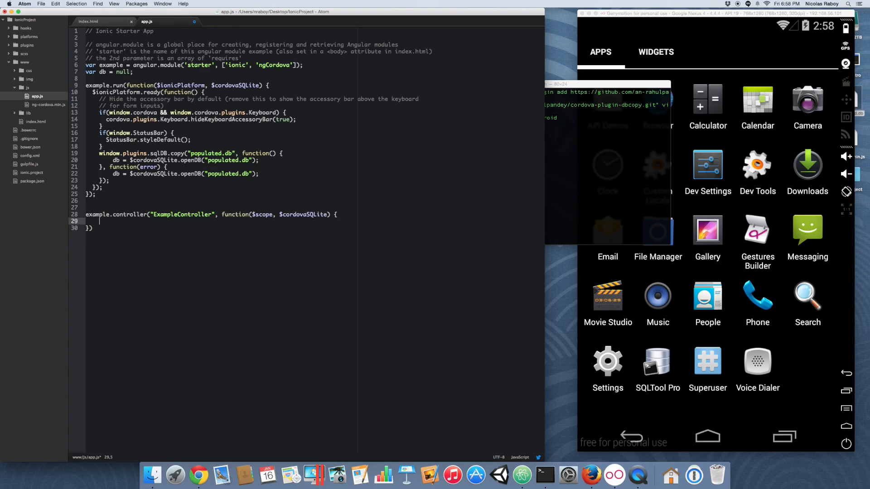
key("Return")
key("Up")
key("Up")
left_click(95, 234)
type(";")
key("Up")
key("Up")
key("Return")
type("$scope.se")
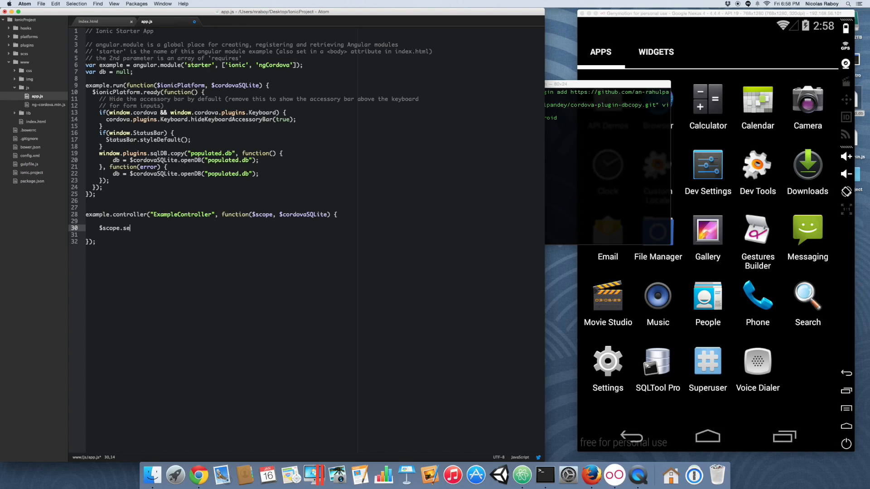
type("lectAll ")
type("= function() ")
type("{")
Define $scope.selectAll with var query = SELECT firstname, lastname FROM people.
key("Return")
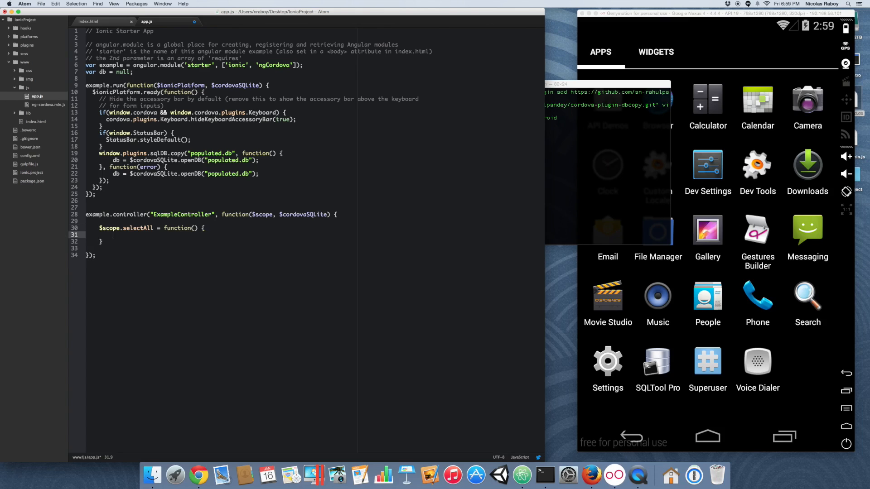
type("var ")
type("query = ")
type("\"SELECT")
type(" firstname, l")
type("astname F")
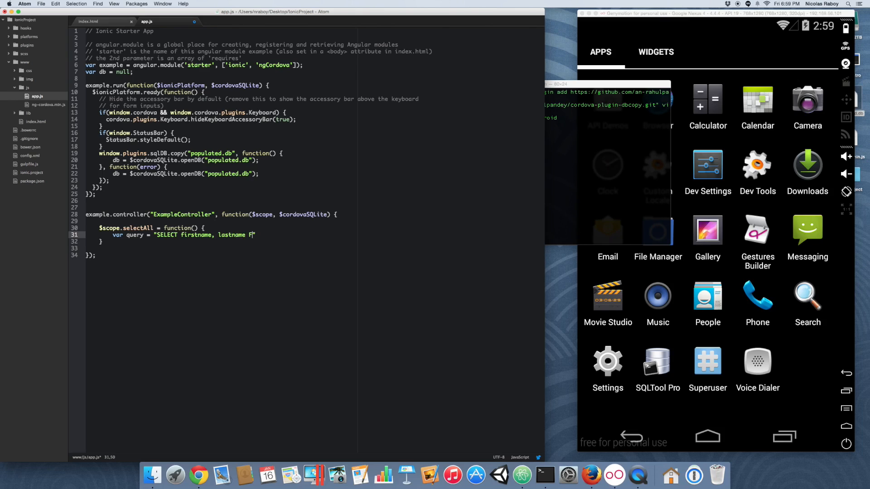
type("ROM people")
key("Return")
type("$cordova")
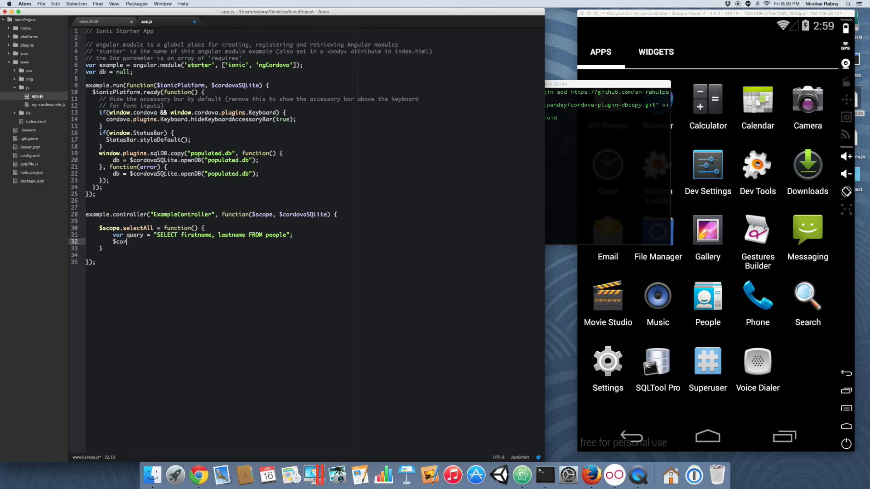
type("SQLite.")
type("execute")
type("(db")
type(", query")
type(", []")
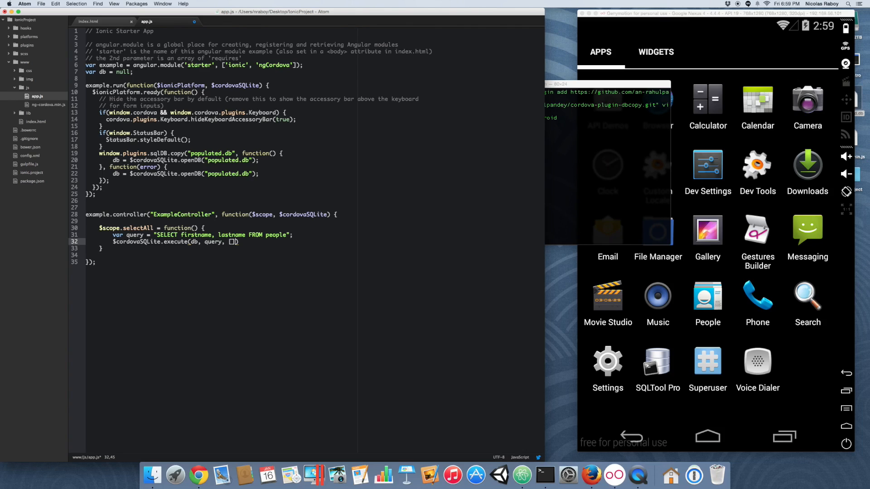
type(".then")
type("(function(")
type("res) {")
Expand the execute result callback onto its own lines and append a closed function(error) callback.
key("Return")
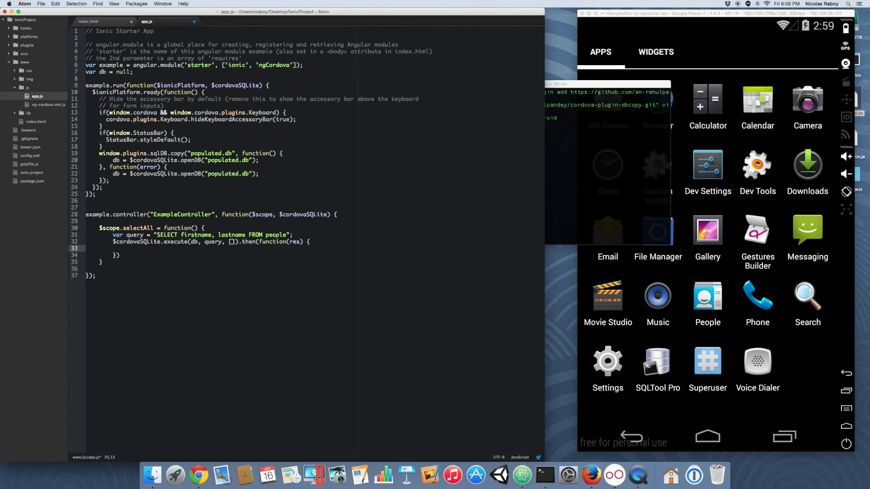
key("Down")
type(", ")
type("function(error")
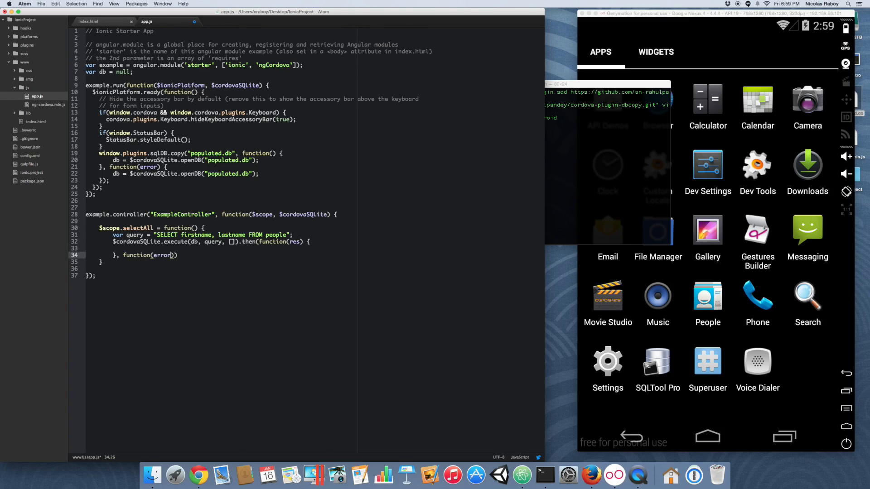
type(") {")
key("Return")
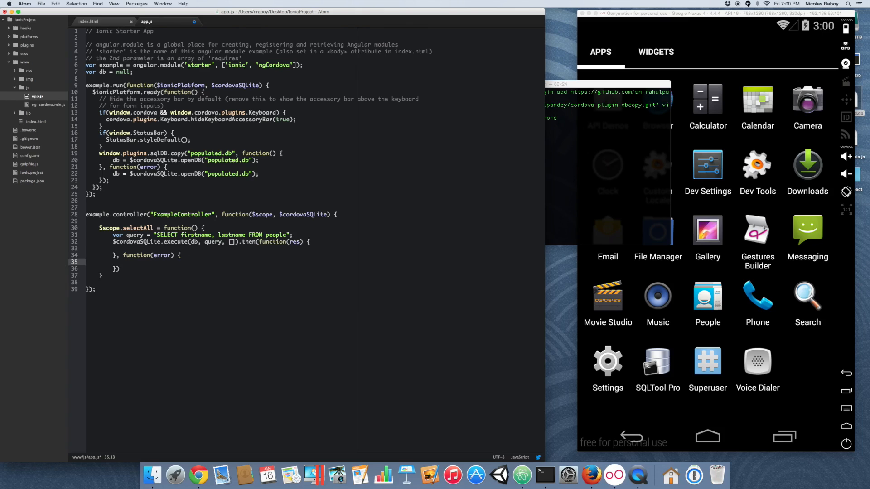
key("Return")
type(";")
key("Up")
key("Up")
key("Up")
type("if(res")
type(".rows.leng")
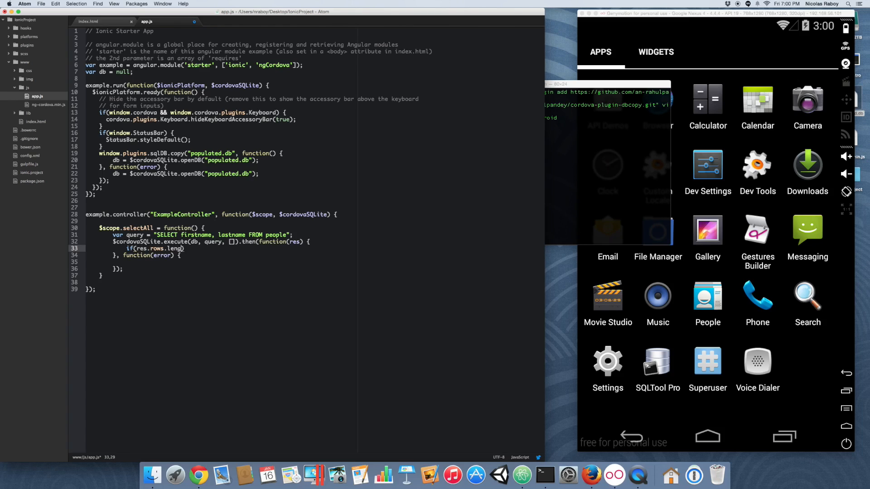
type("th > 0) ")
type("{")
Inside the res.rows.length check, loop over rows logging SELECTED with each firstname and lastname.
key("Return")
type("fo")
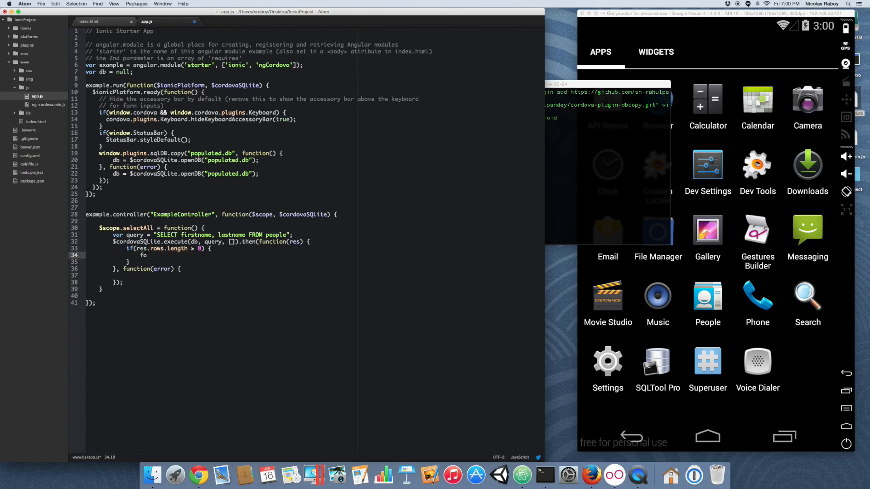
type("r (var i = 0")
type("; ")
type("i < res")
type(".rows.leng")
type("th; i++) {")
key("Return")
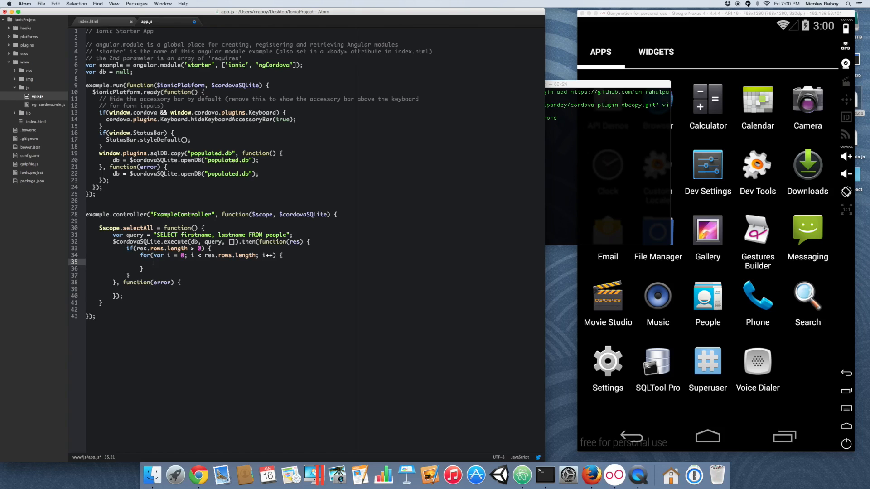
type("console.log")
type("(\"SELCTE")
type("D -")
key("BackSpace")
key("BackSpace")
key("BackSpace")
type("E")
type("CTED -> \" ")
type("+ res.")
type("rows.item")
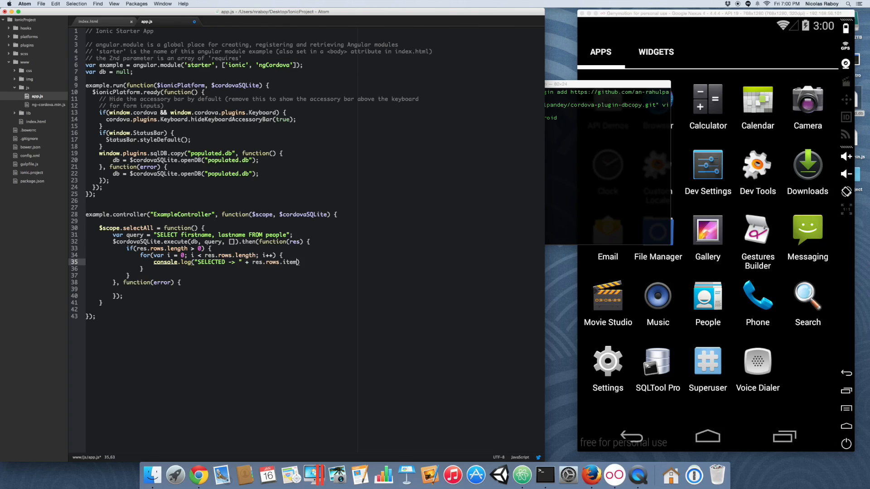
type("(i).fi")
type("rstname + \" \" ")
type("+ ")
type("res.ro")
type("ws.item(i)")
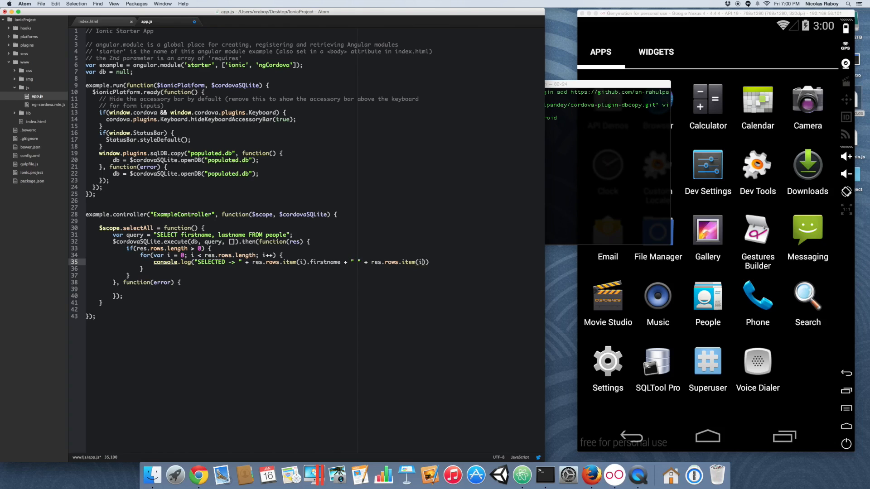
type(".lastname)")
type(";")
key("Down")
key("Down")
key("Down")
key("Down")
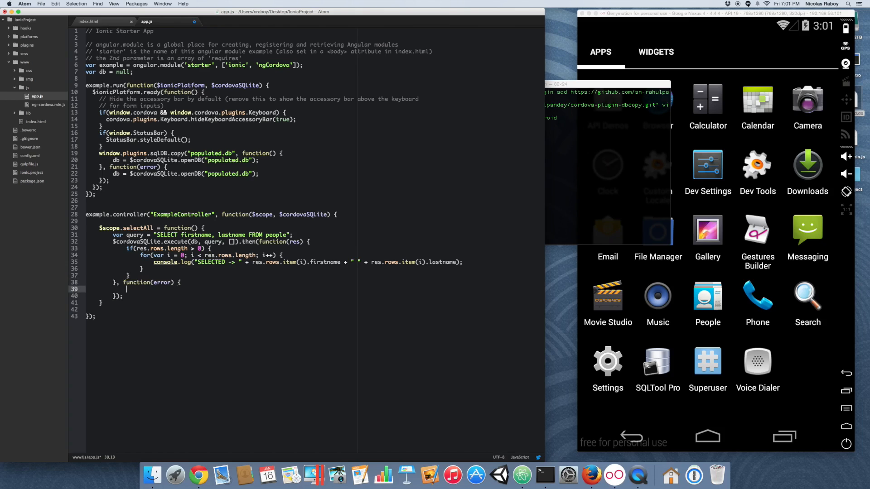
type("console.er")
type("ror(\"")
type("No ")
type("results fo")
type("und or other err")
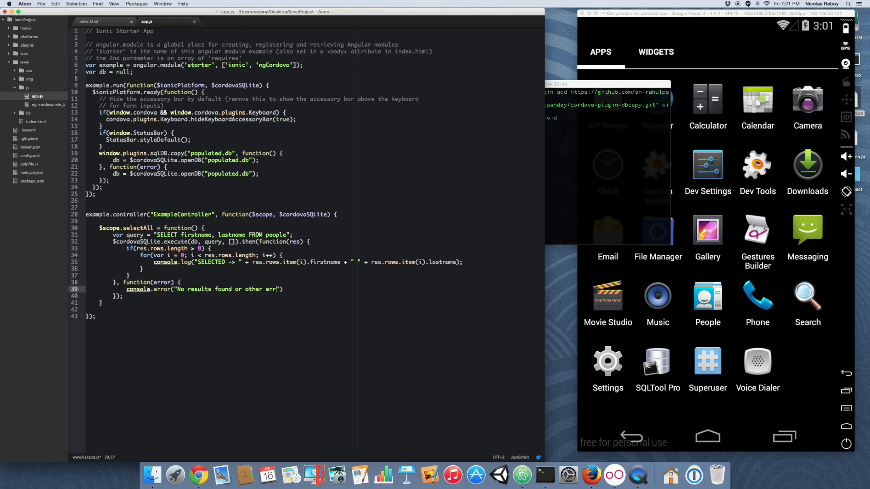
type("or")
Write console.error with a message string, then trim it down to console.error(error).
key("BackSpace")
type(":")
key("BackSpace")
type("+ error)")
type(";")
left_click_drag(321, 289, 193, 289)
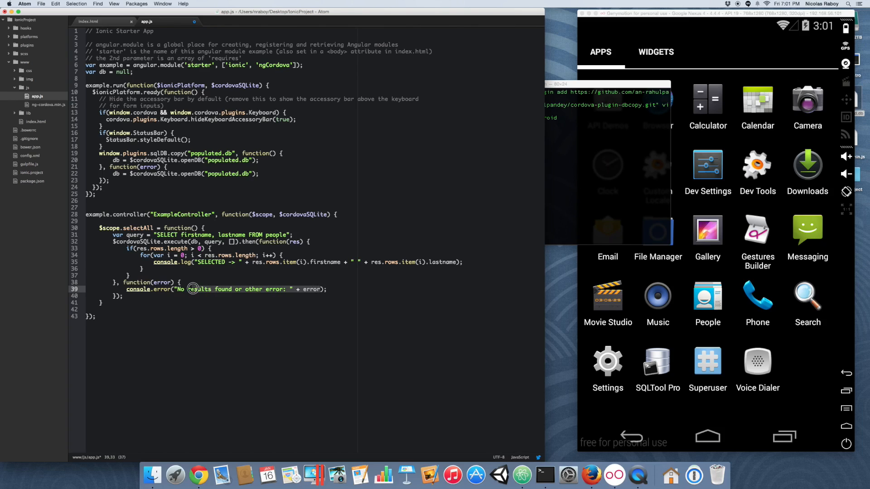
left_click(193, 290)
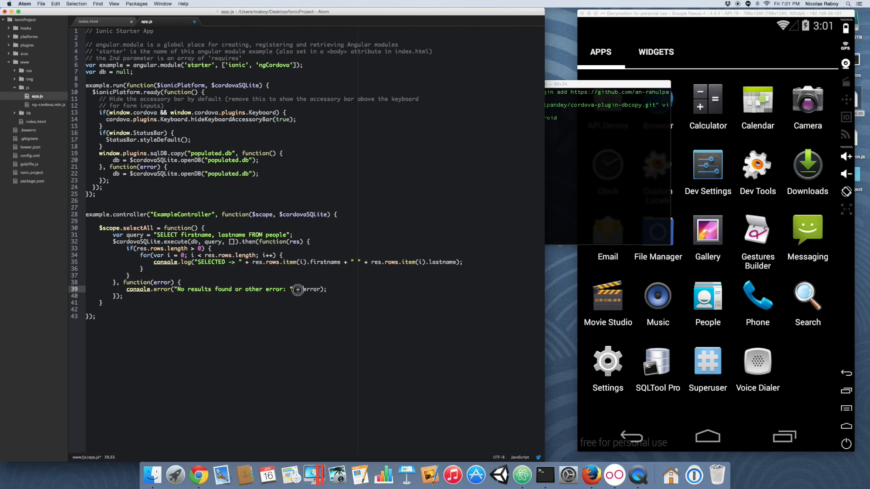
left_click_drag(297, 288, 176, 290)
key("BackSpace")
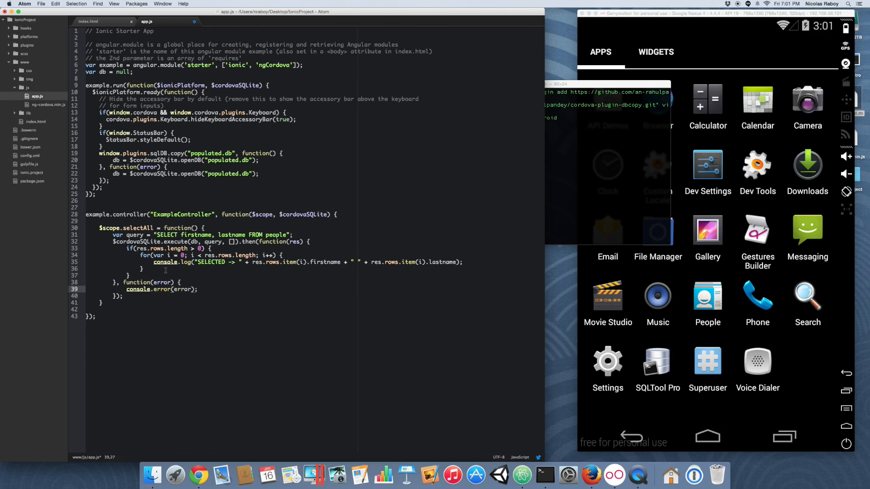
Add an else branch logging No results found after the if block and save app.js.
left_click(144, 275)
type("else ")
type("{")
key("Return")
type("conso")
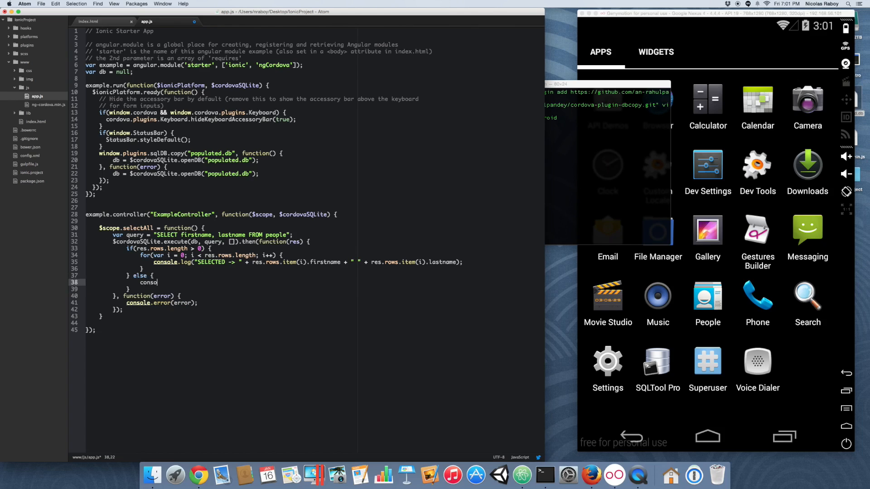
type("le.log(\"No re")
type("sults found\"")
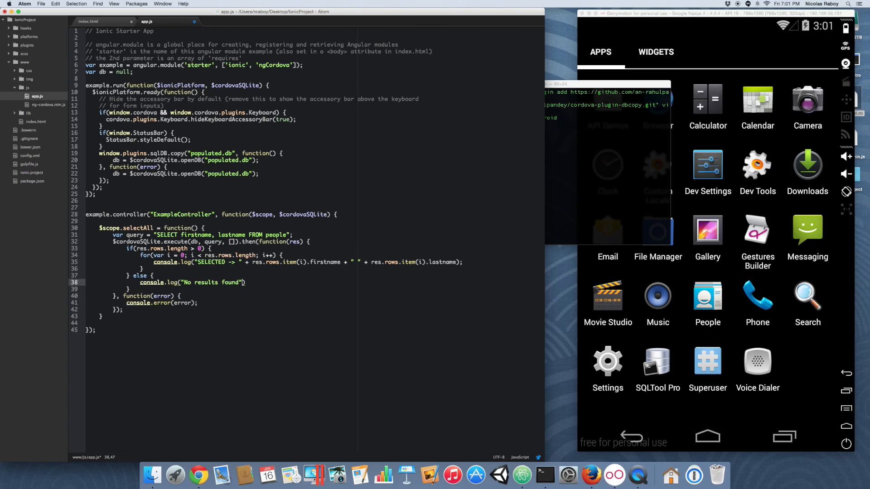
type(");")
key("super+s")
Insert a Select All button calling selectAll() inside ion-content of index.html.
left_click(90, 21)
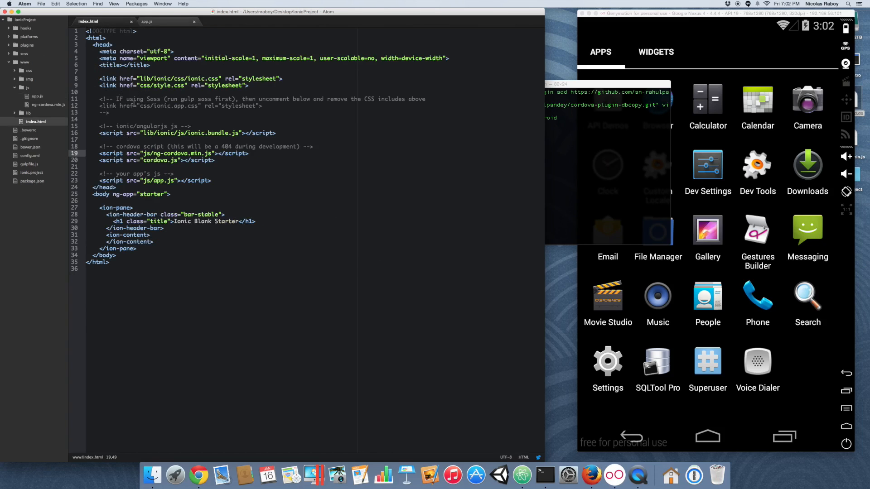
left_click(155, 235)
type("ng-controlle")
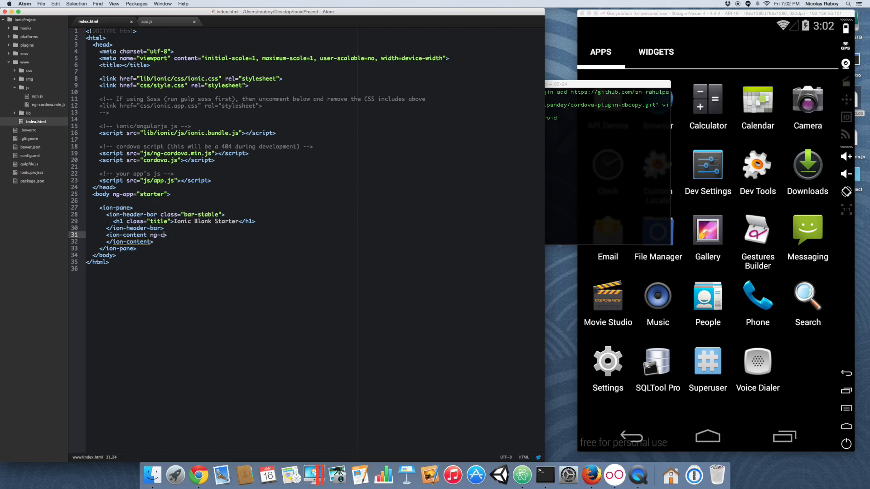
type("r=\"")
type("ExampleContr")
type("oller\"")
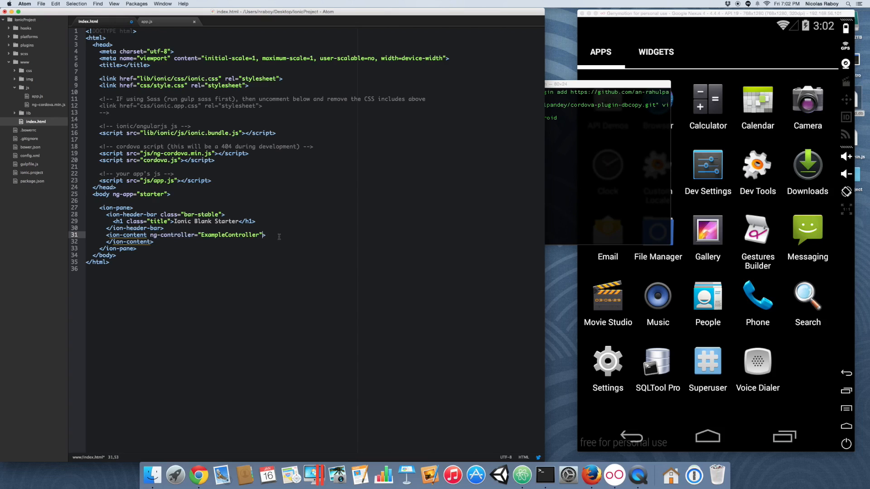
key("Return")
type("<but")
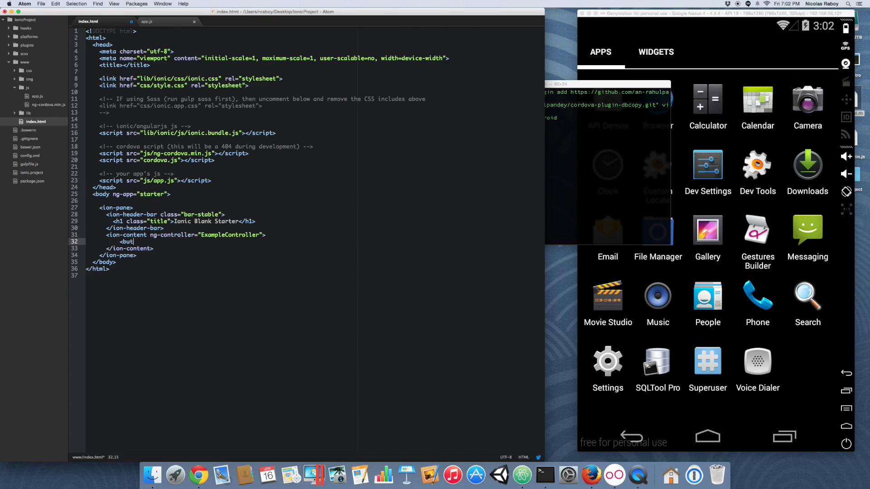
type("ton class=\"button")
type("\" ng-")
type("click=\"\"sele")
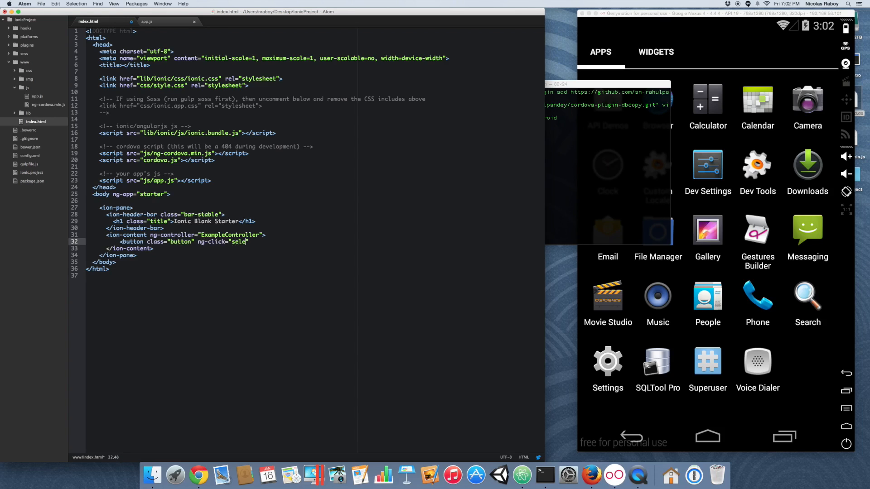
type("ctAll(")
type(">Select A")
type("ll</b")
type("utton>")
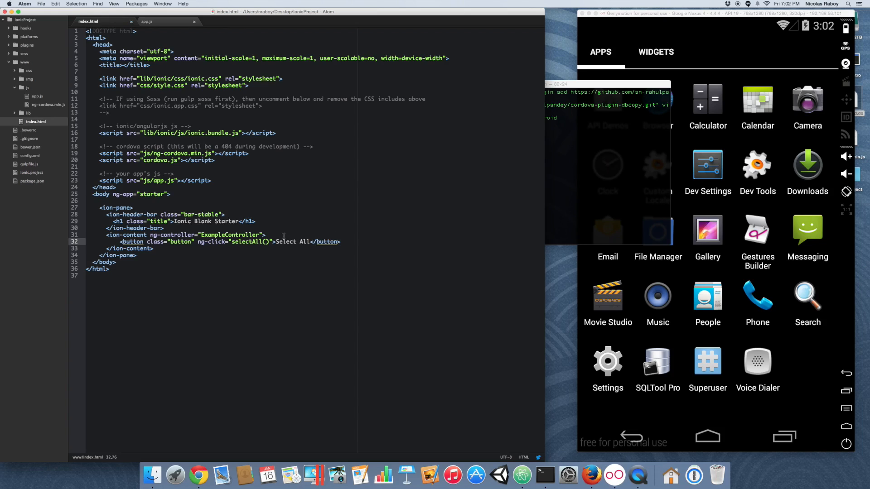
Run 'ionic build android' until CordovaApp-debug.apk builds successfully.
left_click(591, 152)
type("ionic ")
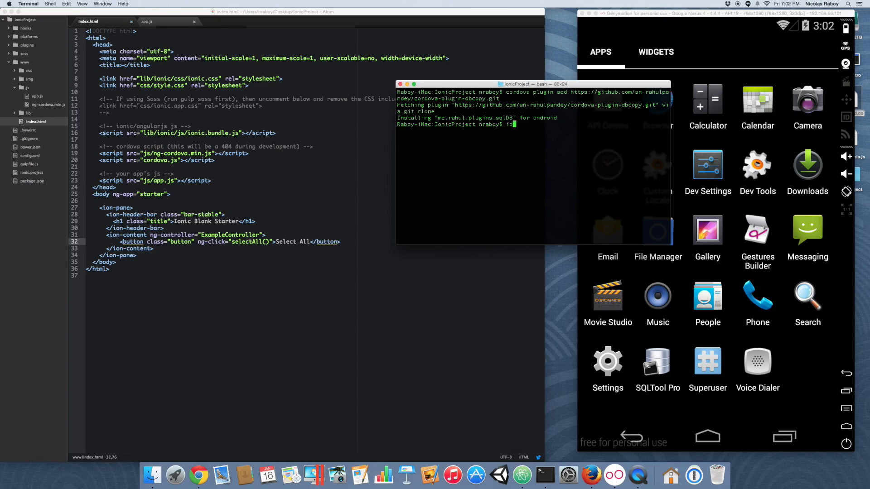
type("build android")
key("Return")
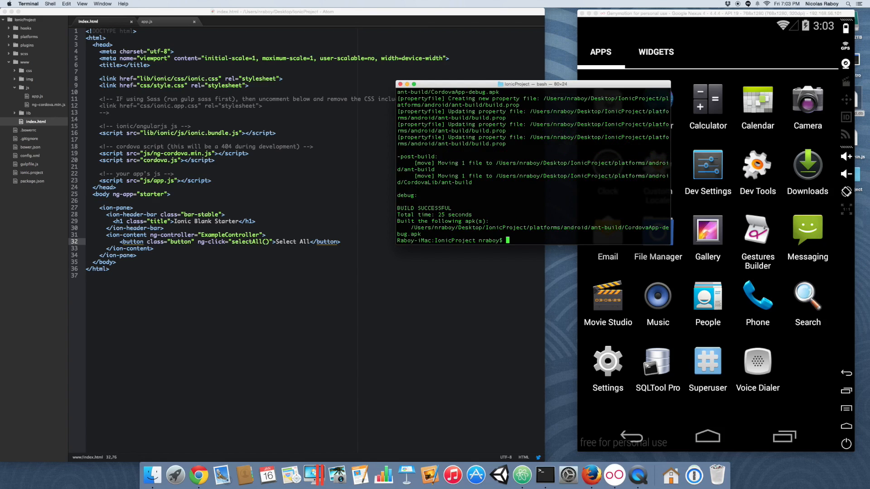
type("clear")
Install CordovaApp-debug.apk on the emulator via adb and launch IonicProject, showing Select All.
key("Return")
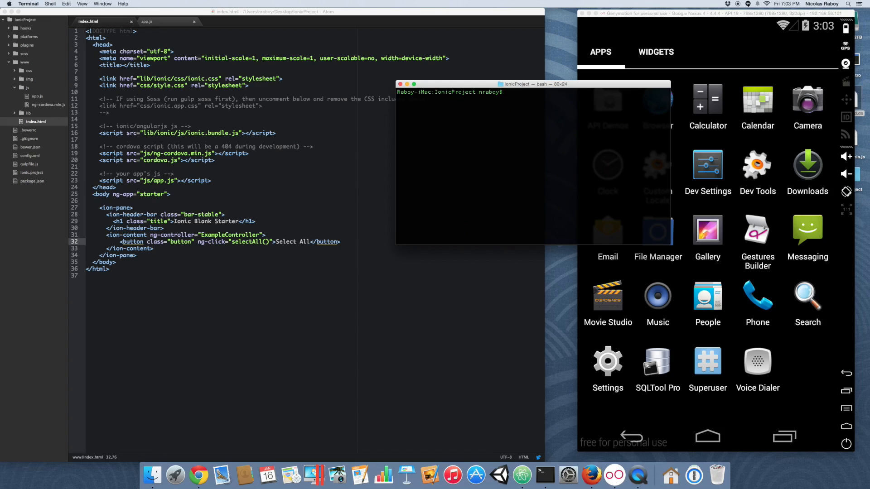
type("adb install -r platforms/")
type("android/")
type("ant-build/")
type("CordovaApp-debug.apk")
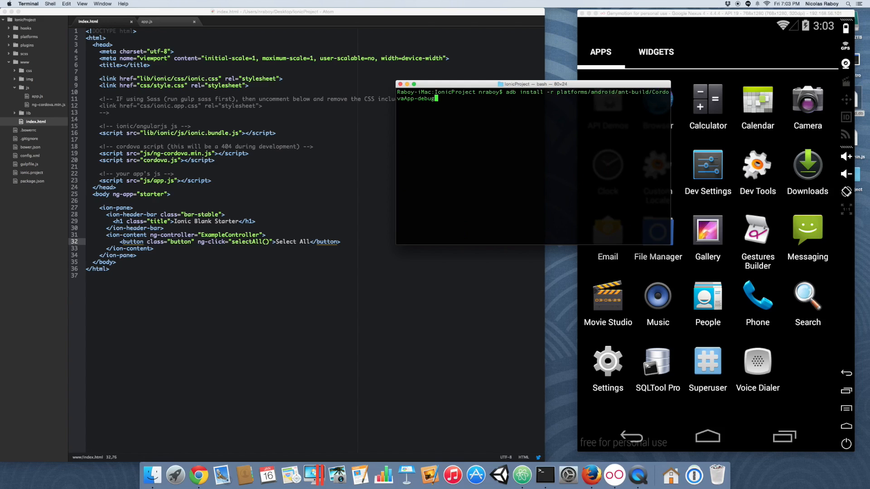
key("Return")
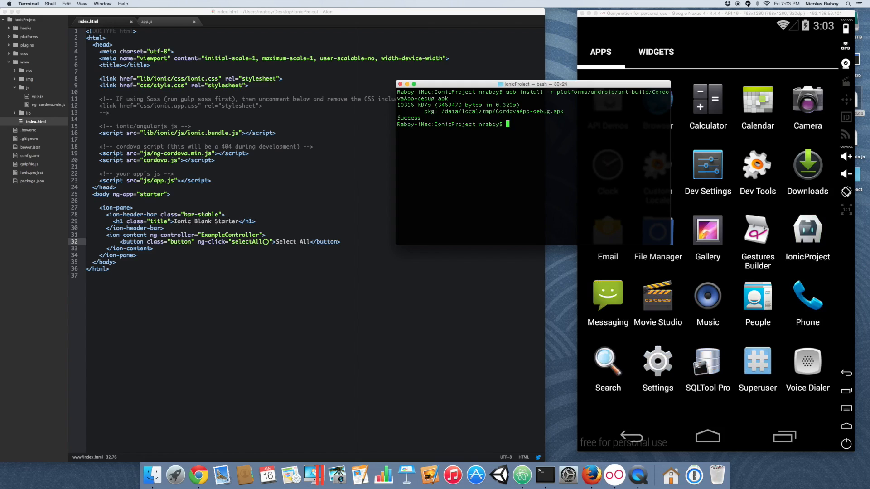
left_click(686, 16)
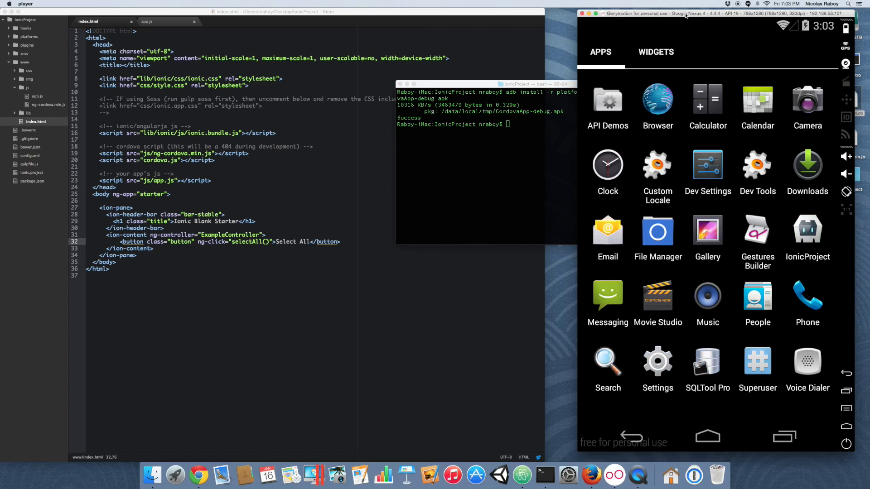
left_click(812, 221)
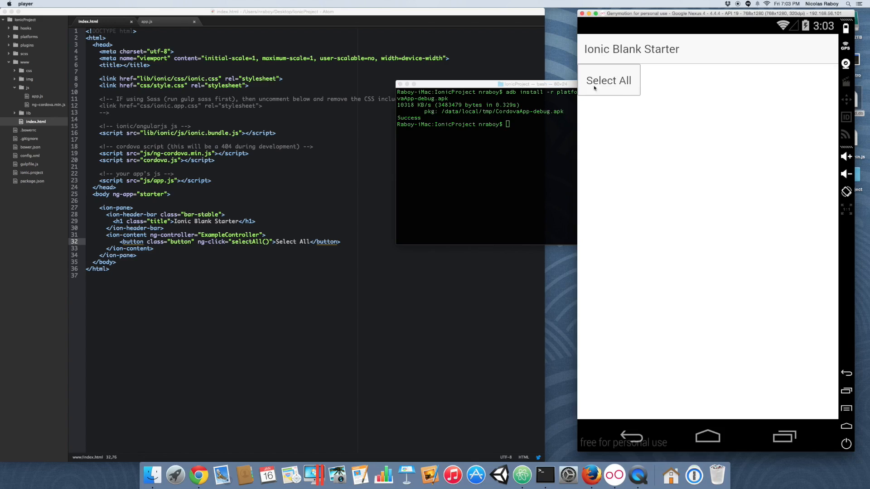
left_click(441, 190)
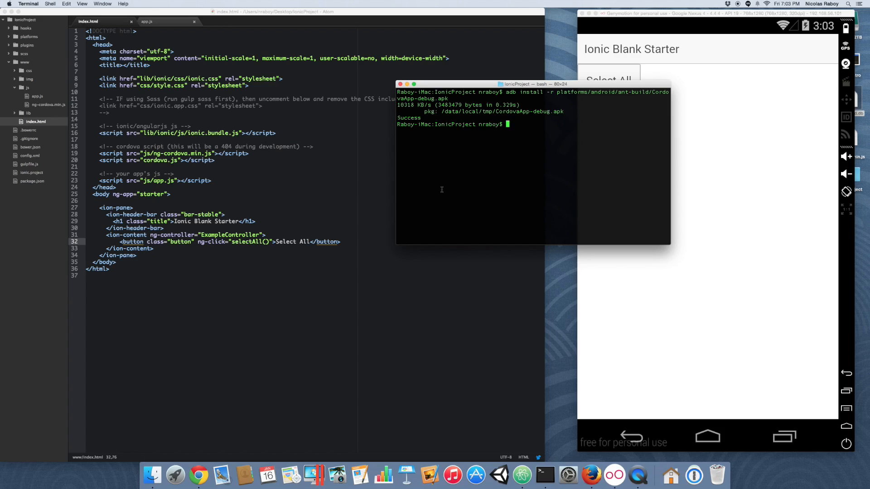
type("adb l")
type("ogcat")
key("Return")
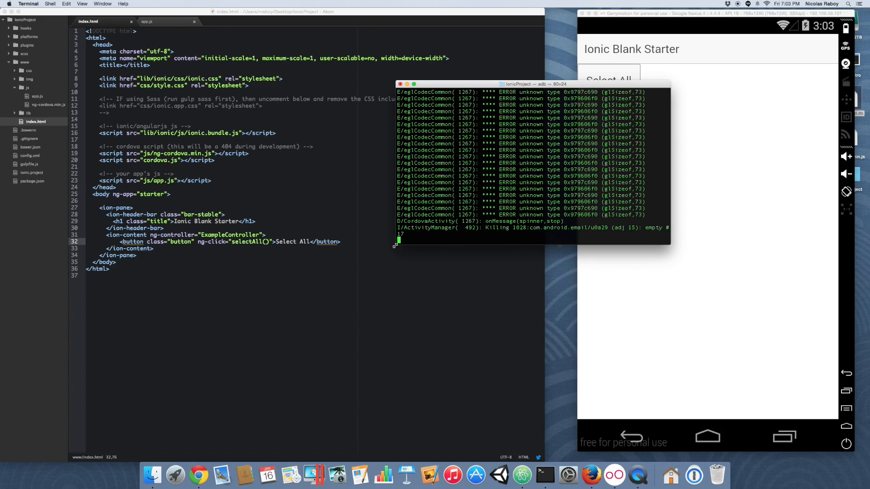
left_click_drag(397, 242, 193, 351)
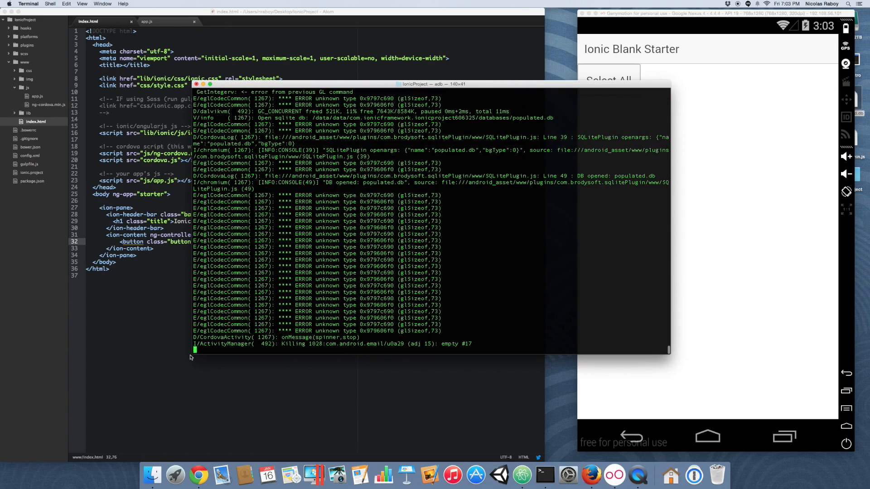
left_click_drag(490, 86, 393, 102)
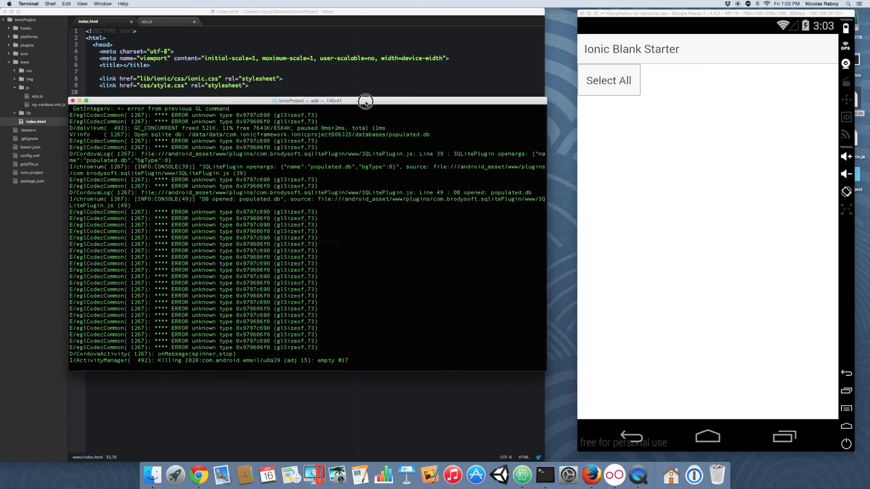
scroll(333, 238, "up", 3)
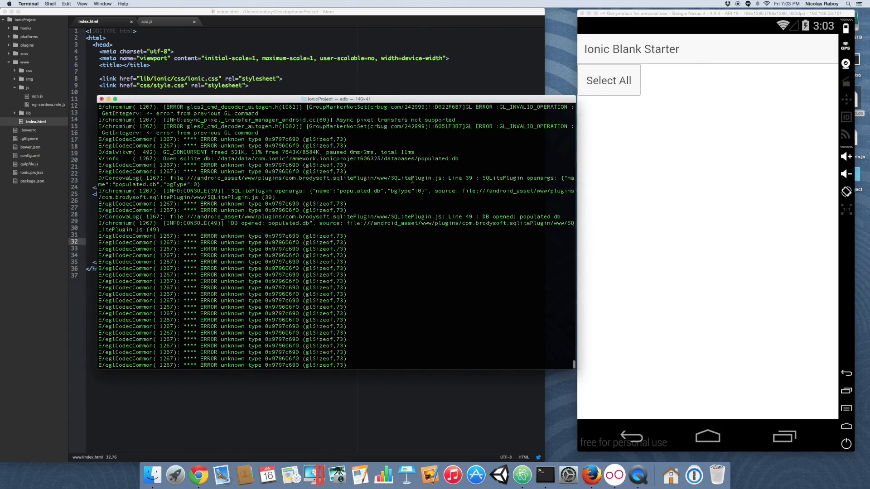
scroll(334, 239, "up", 5)
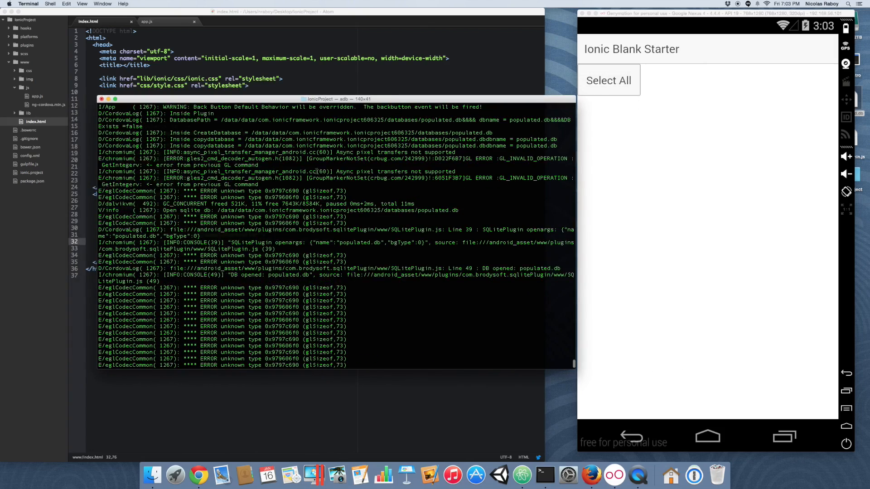
scroll(333, 238, "up", 4)
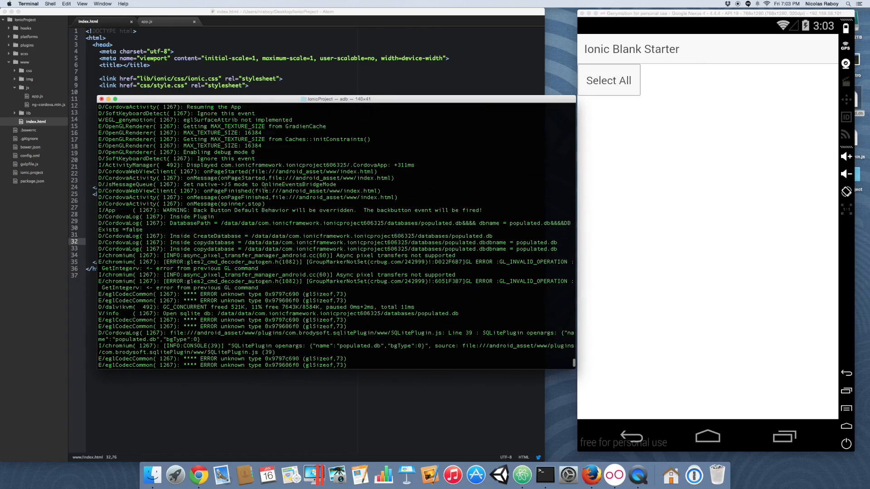
scroll(333, 238, "up", 4)
scroll(333, 238, "down", 3)
scroll(333, 238, "down", 3)
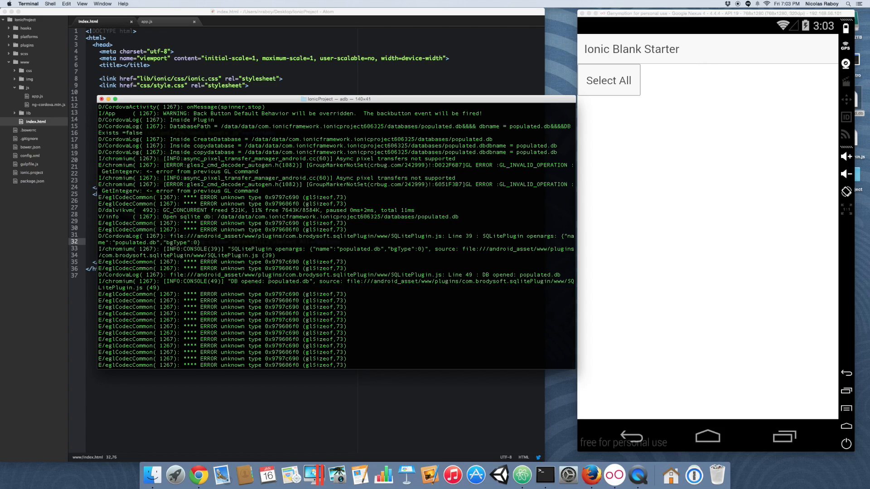
scroll(336, 234, "up", 3)
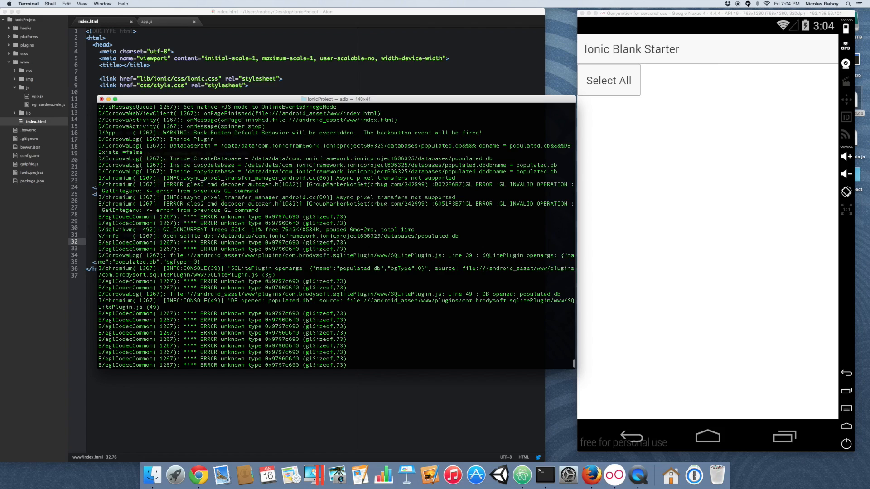
scroll(336, 235, "up", 4)
scroll(336, 235, "up", 3)
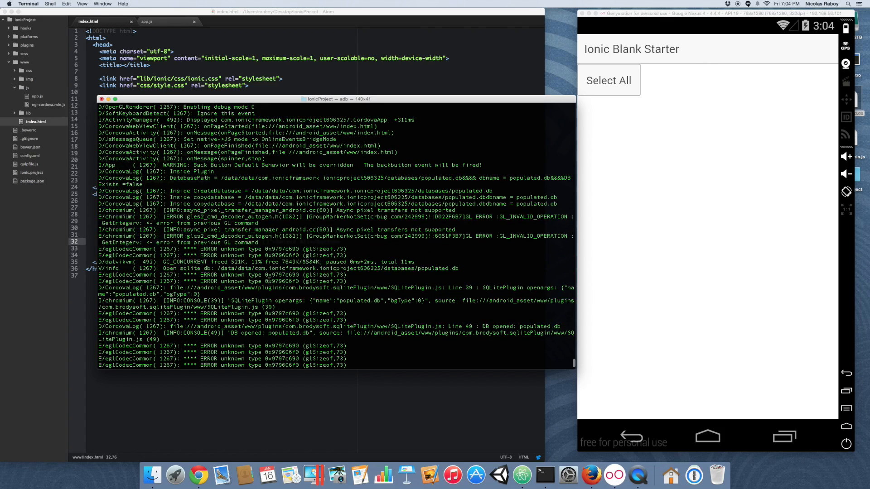
scroll(336, 235, "up", 5)
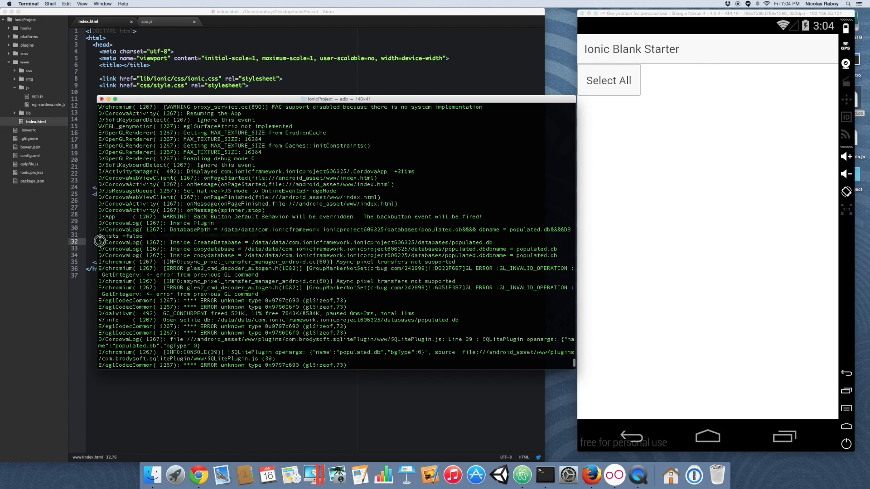
left_click_drag(97, 242, 150, 248)
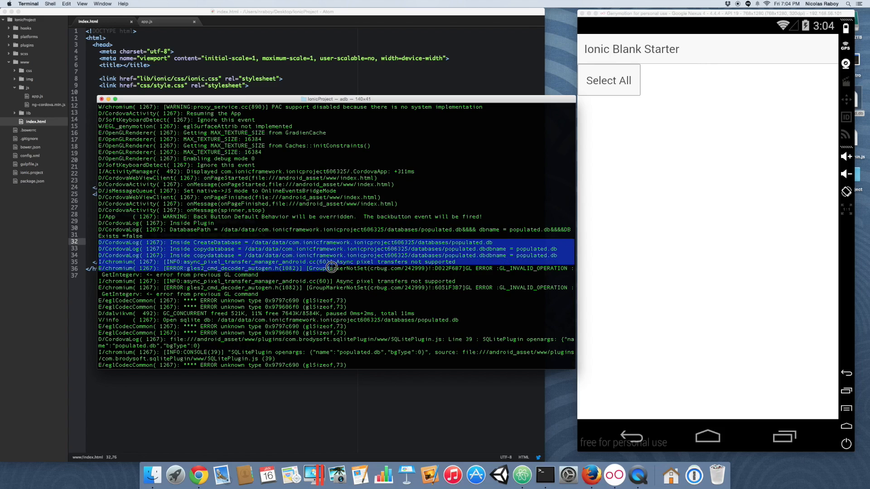
mouse_move(150, 247)
left_mouse_down()
mouse_move(553, 247)
mouse_move(560, 257)
left_mouse_up()
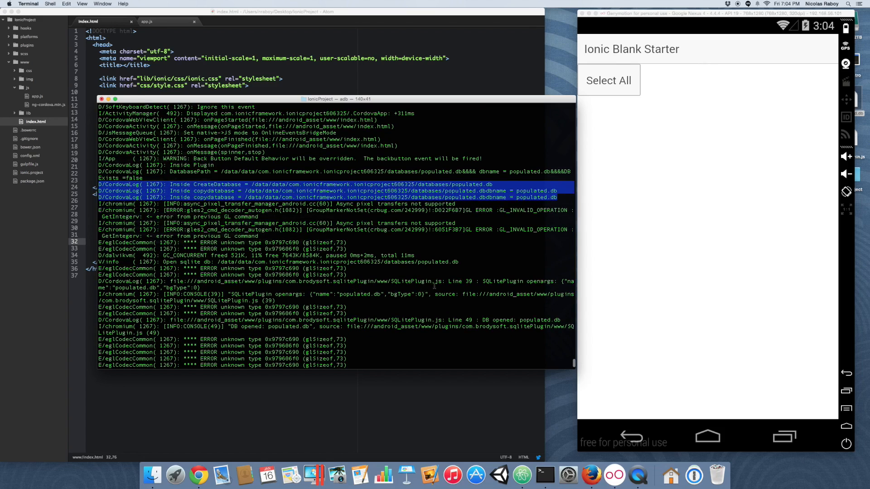
triple_click(355, 294)
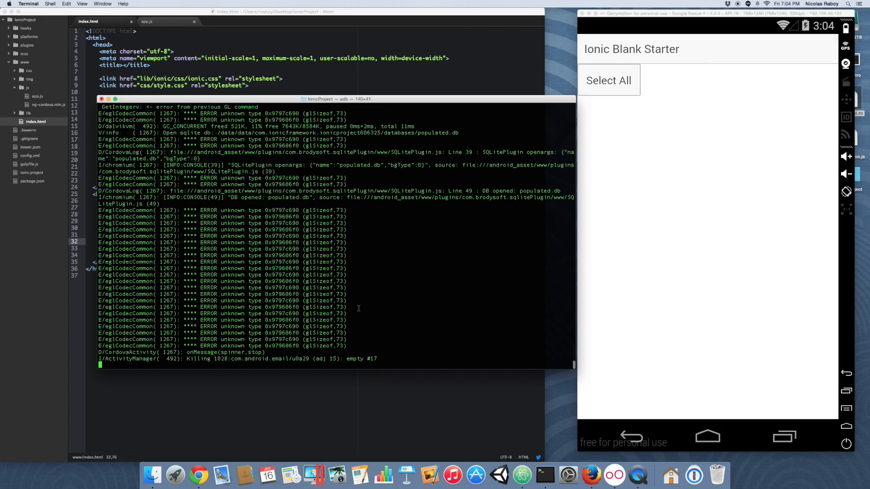
left_click(639, 160)
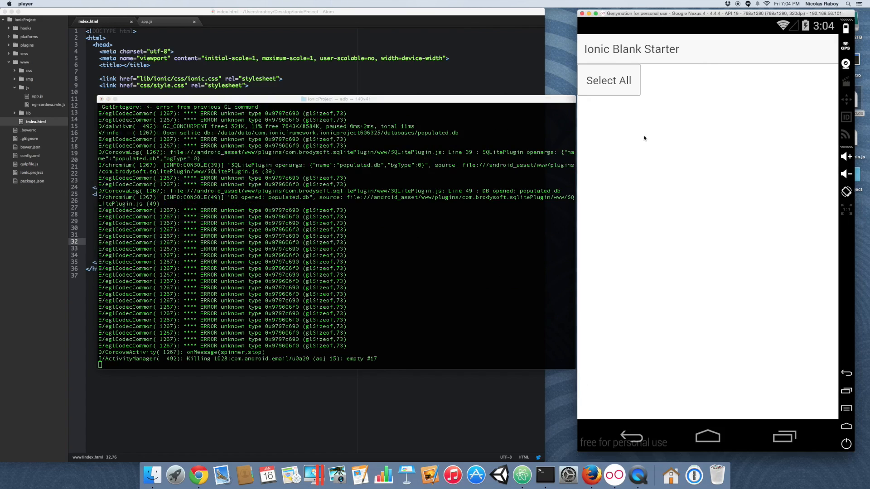
Tap Select All in the app, read the four SELECTED rows in logcat, then stop the log.
left_click(610, 84)
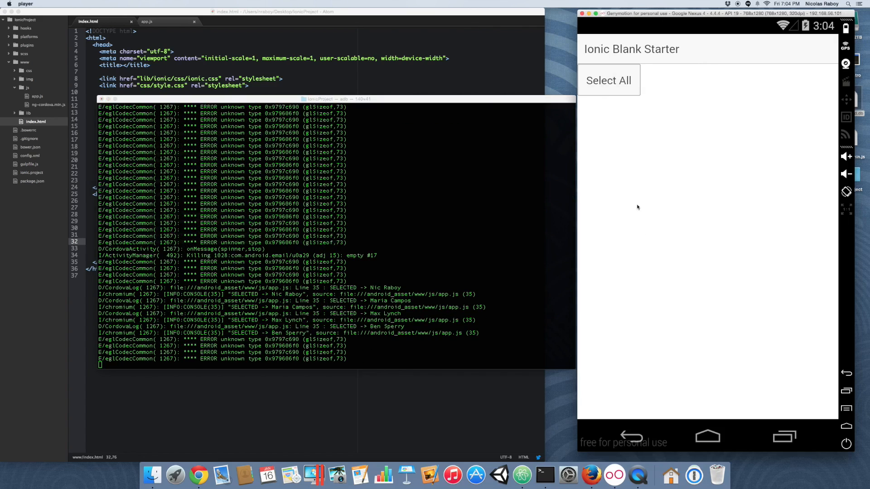
left_click(395, 289)
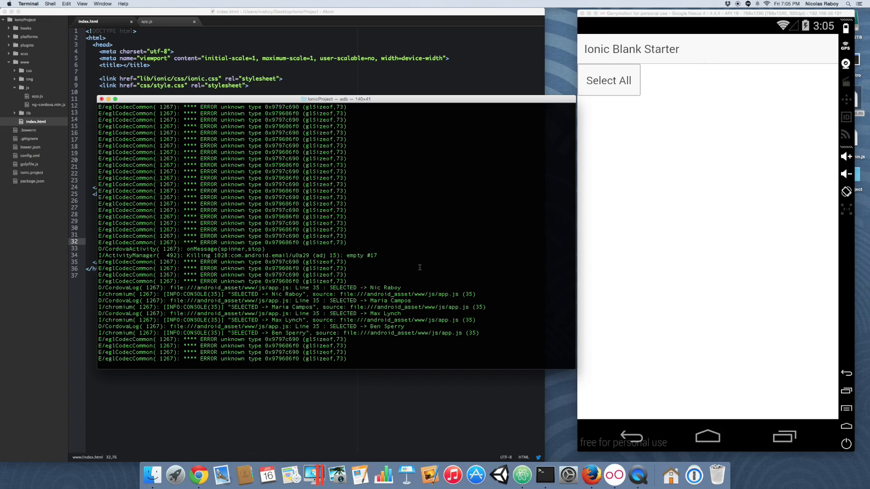
key("ctrl+c")
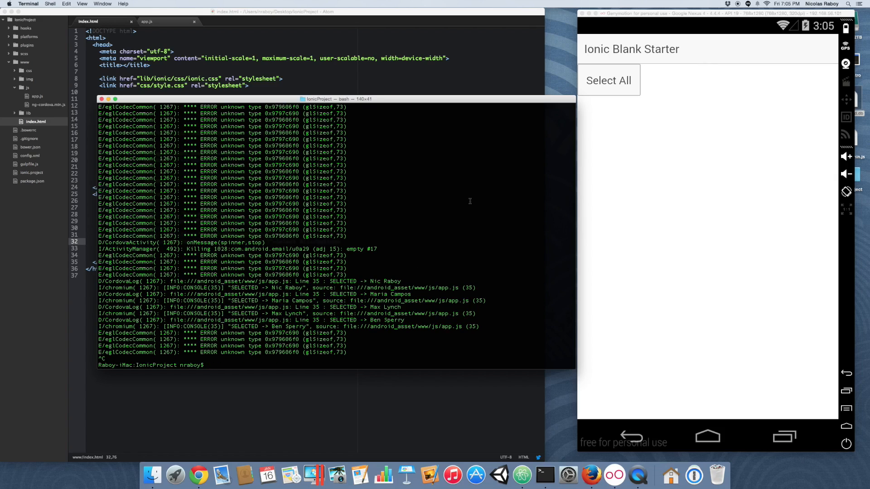
type("clear")
Clear the terminal and run 'ionic platform add ios' to add the iOS platform.
key("Return")
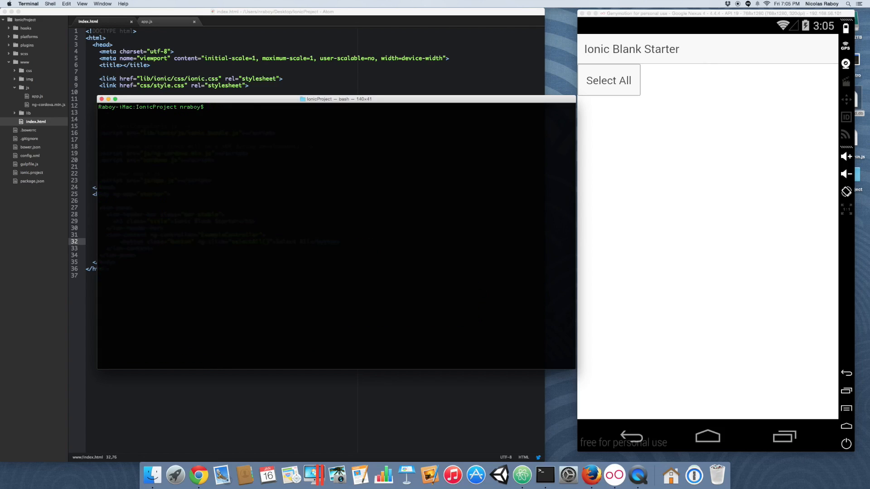
type("ionic ")
type("platfo")
type("rm add ios")
key("Return")
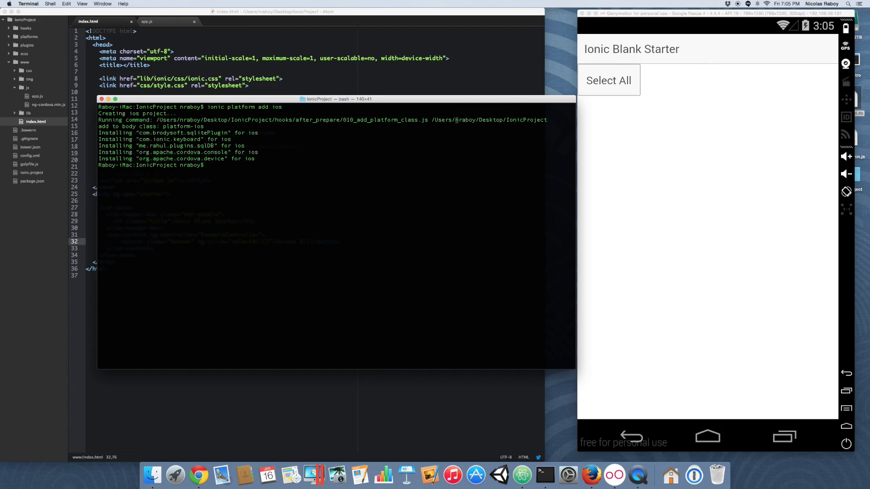
left_click_drag(434, 99, 513, 106)
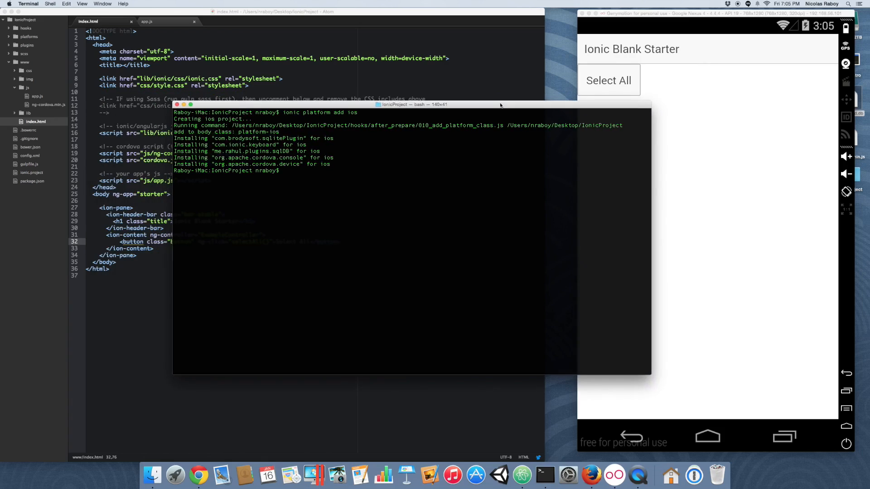
left_click(147, 305)
Copy populated.db from the desktop and navigate to platforms/ios/IonicProject/Resources in Finder.
key("ctrl+Right")
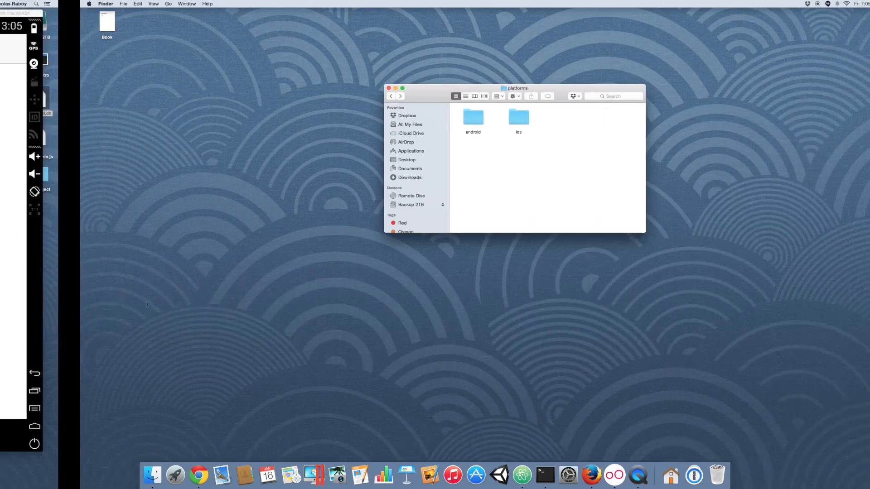
left_click(849, 99)
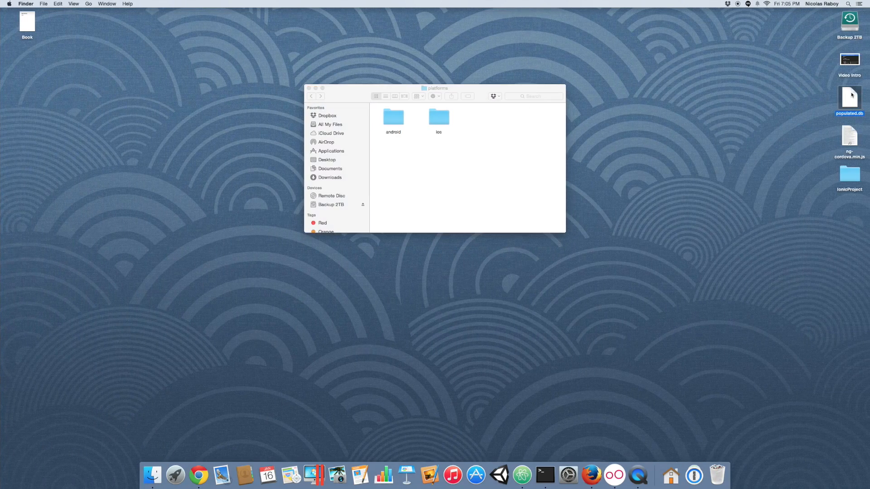
left_click(467, 172)
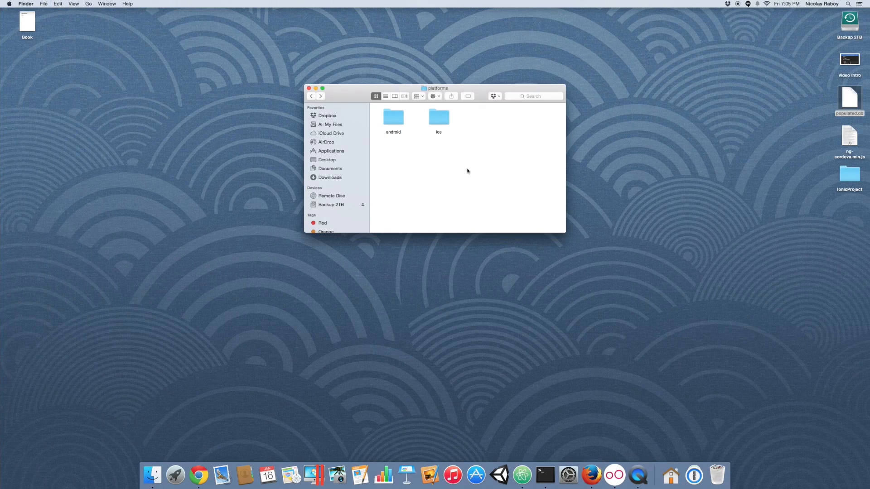
left_click(312, 97)
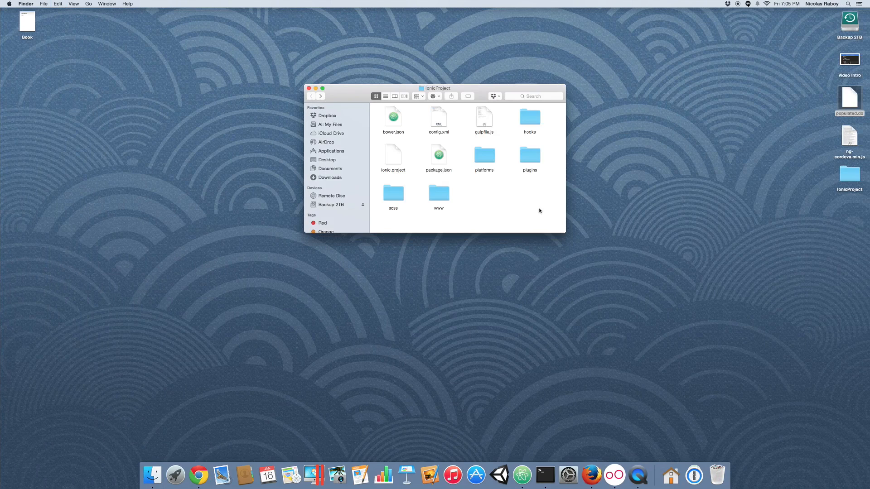
double_click(483, 157)
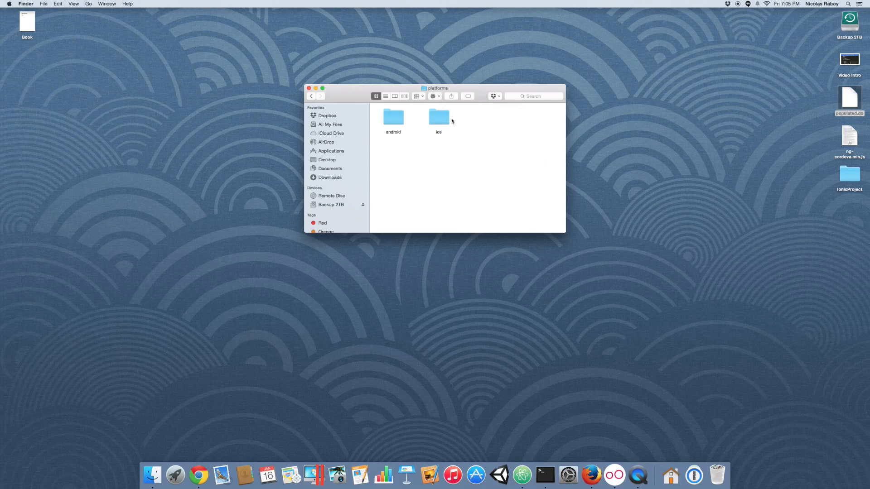
double_click(441, 118)
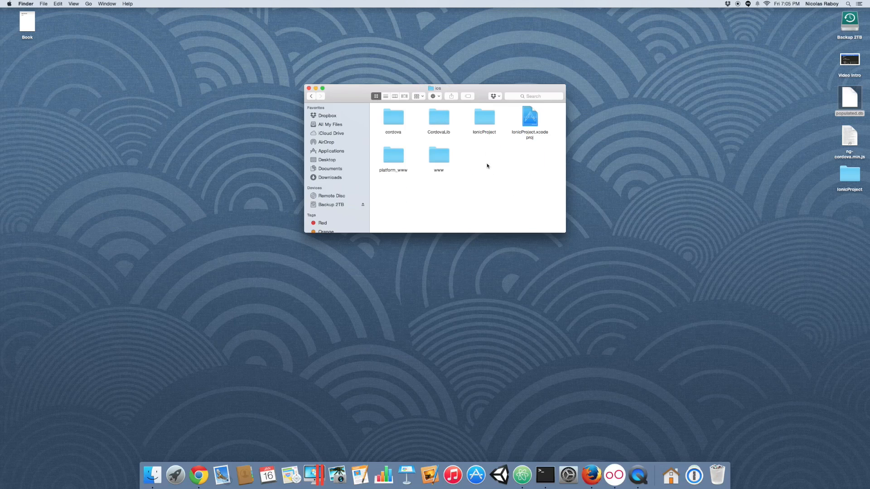
double_click(486, 119)
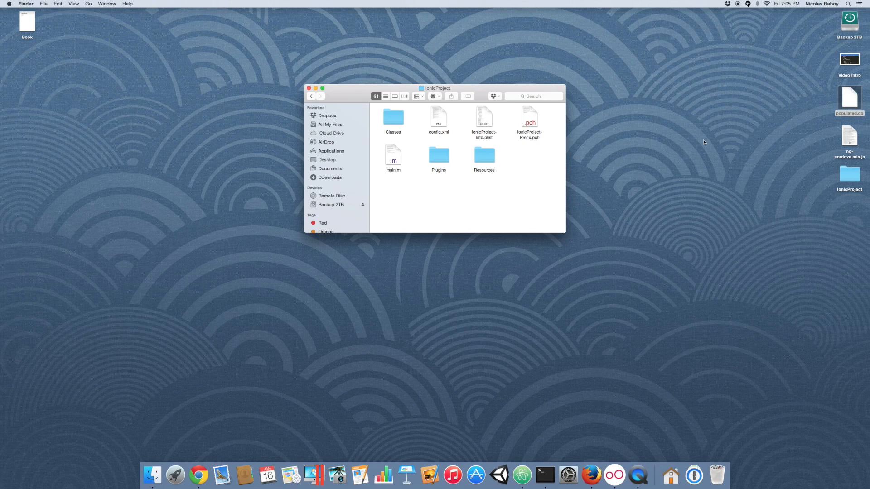
double_click(477, 154)
Paste populated.db into Resources, step back to the project root and return to the editor.
key("super+v")
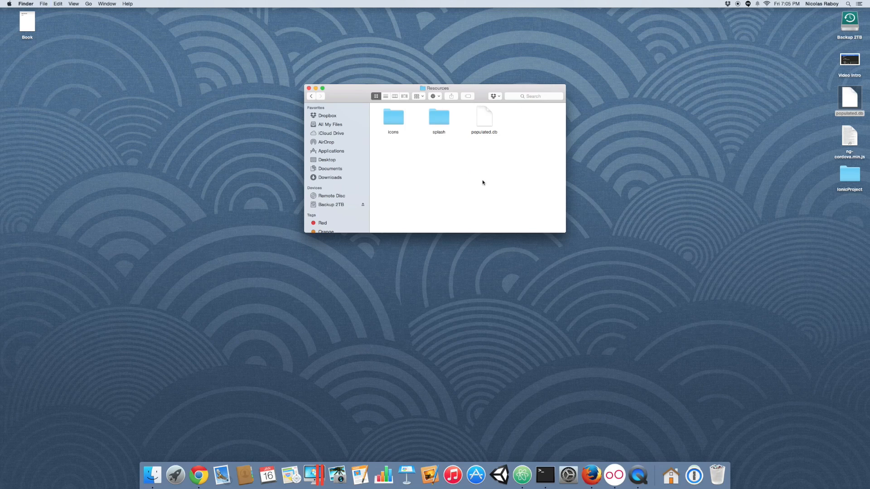
left_click(312, 96)
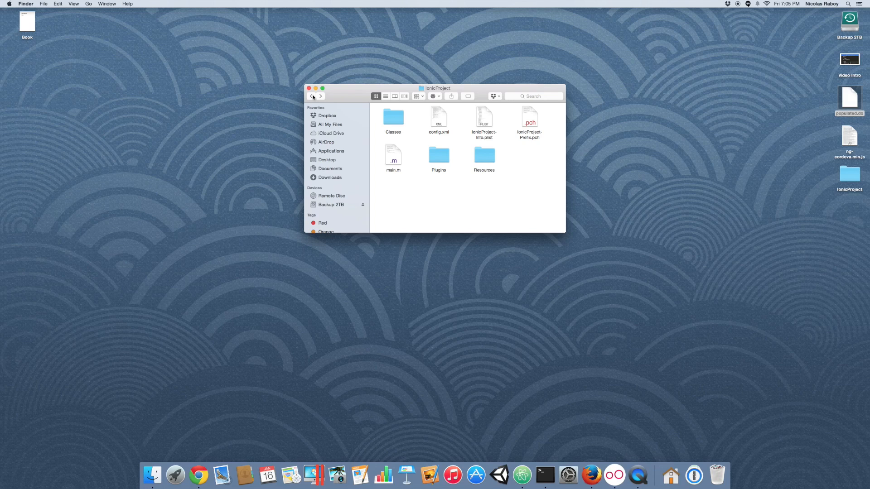
left_click(313, 96)
left_click(313, 95)
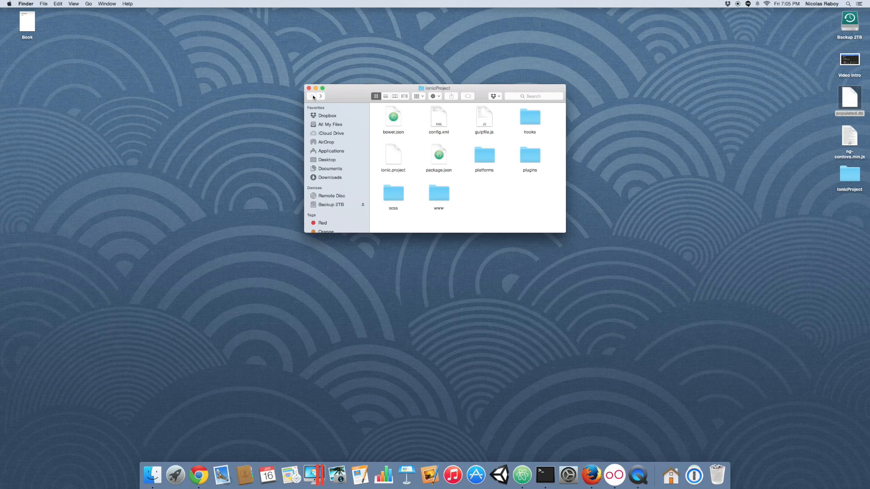
key("super+Tab")
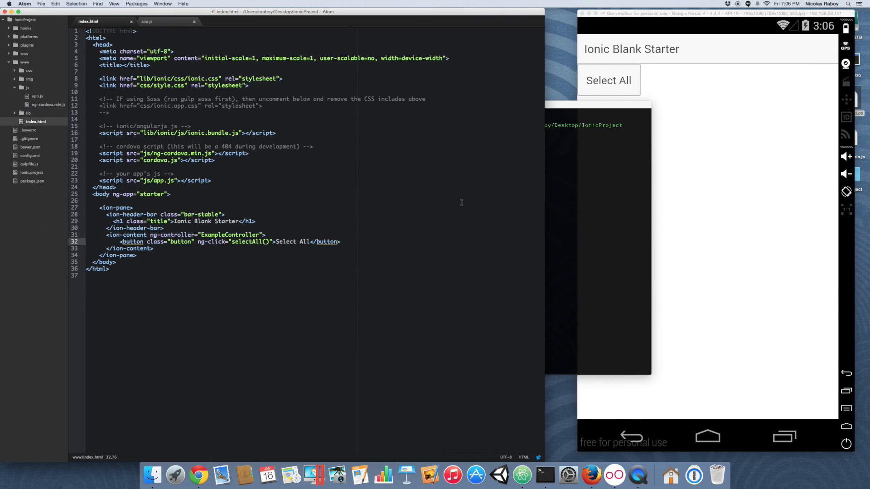